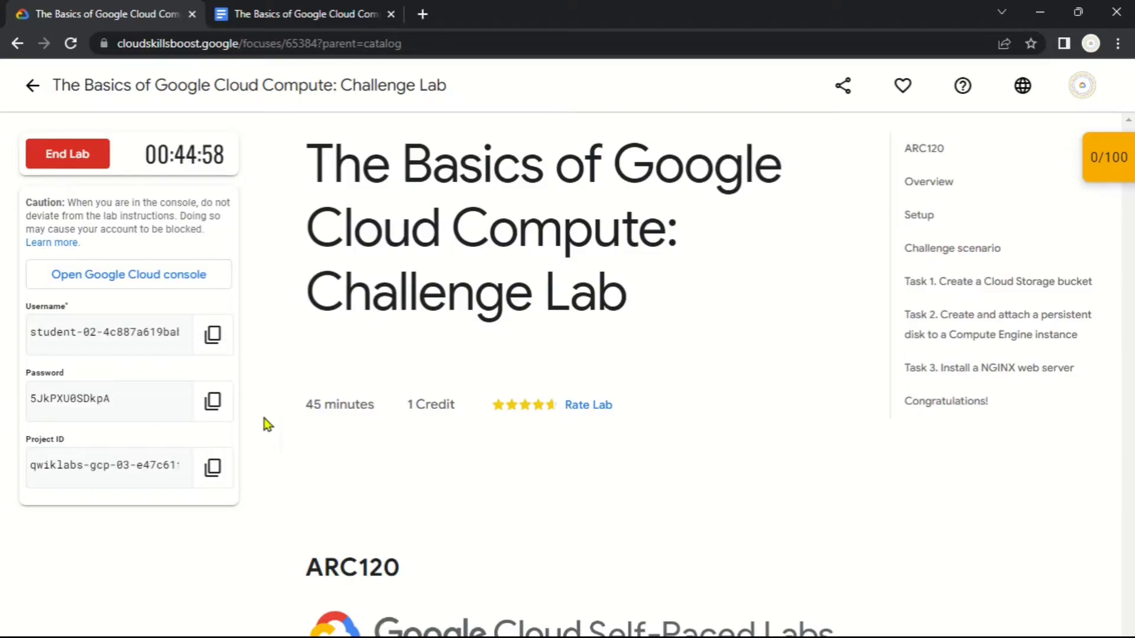
# Sign in to the Google Cloud console in an incognito window, using the account password copied from the lab page.
pyautogui.click(213, 401)
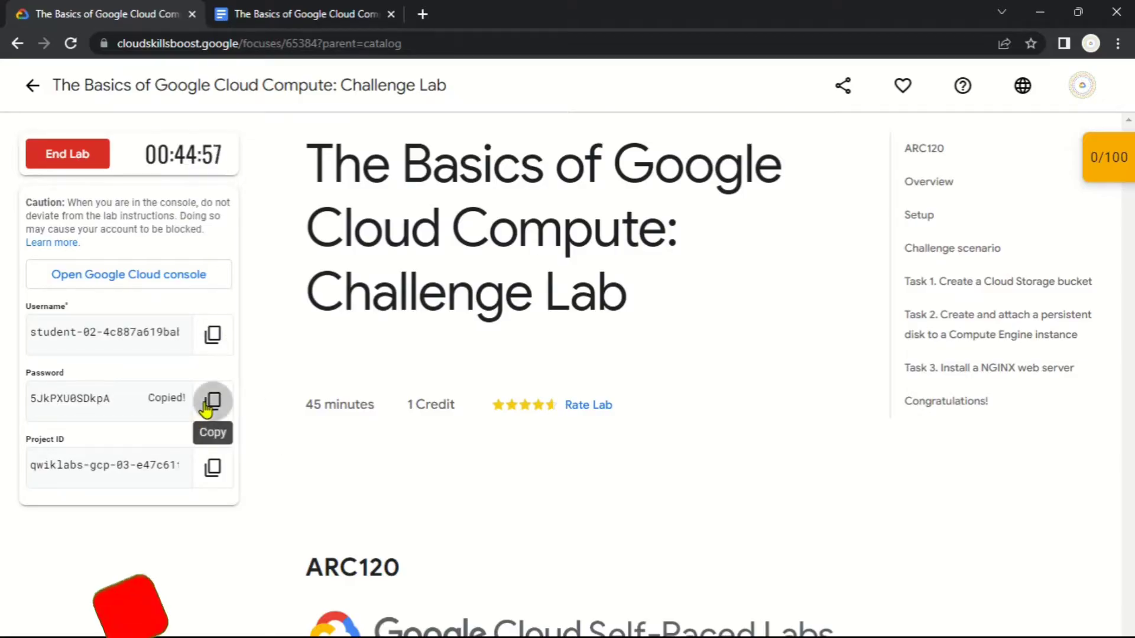
pyautogui.rightClick(101, 283)
pyautogui.click(142, 332)
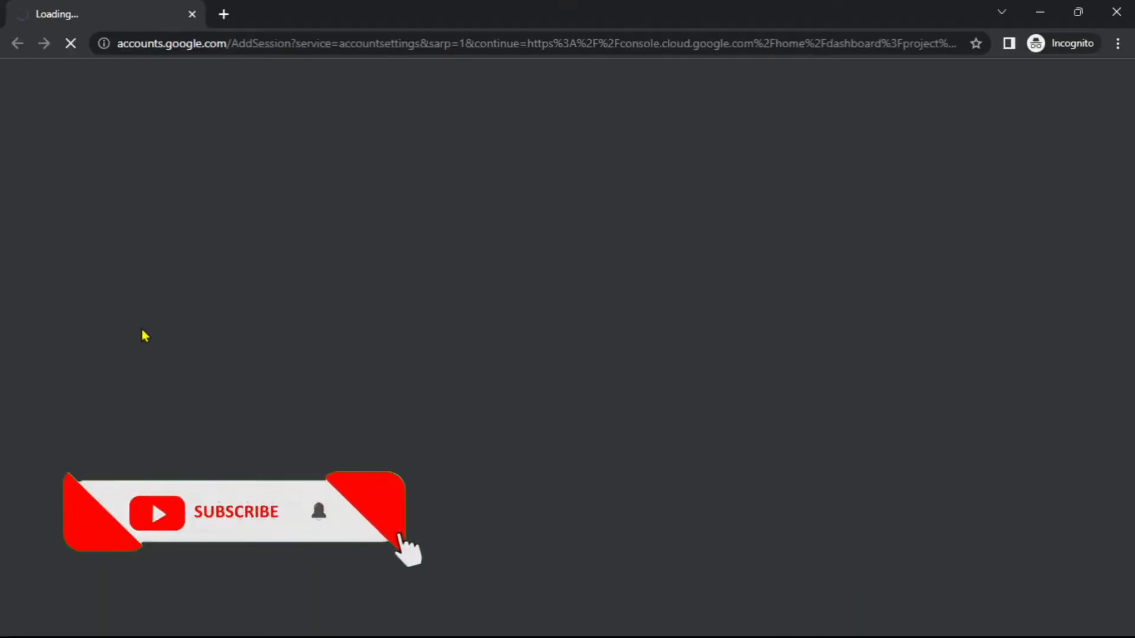
pyautogui.hotkey('ctrl', 'v')
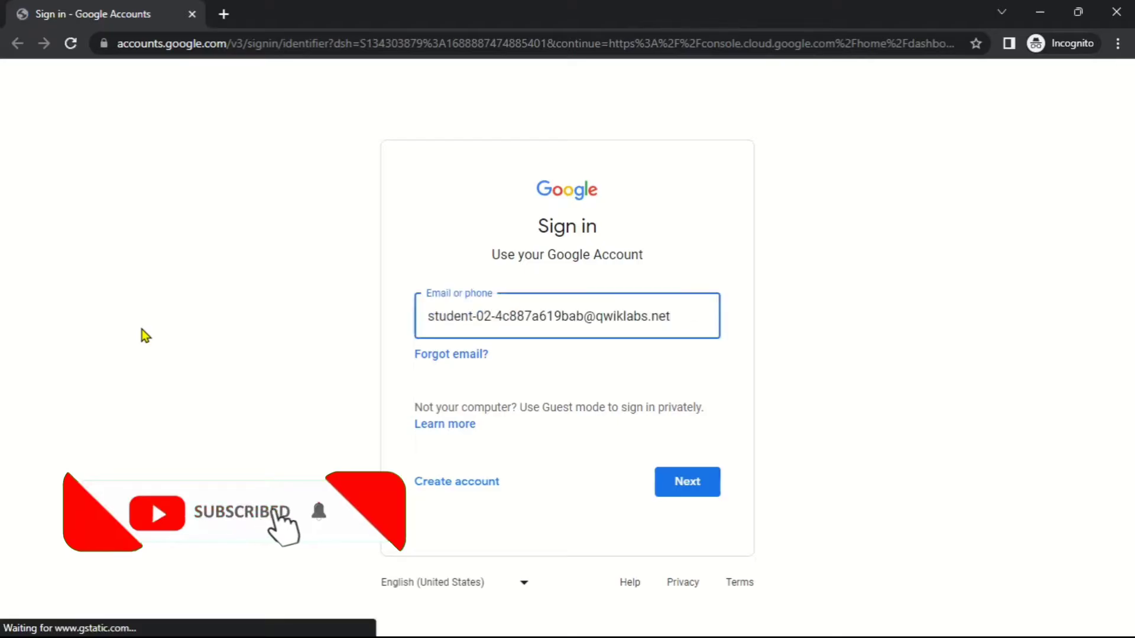
pyautogui.press('Return')
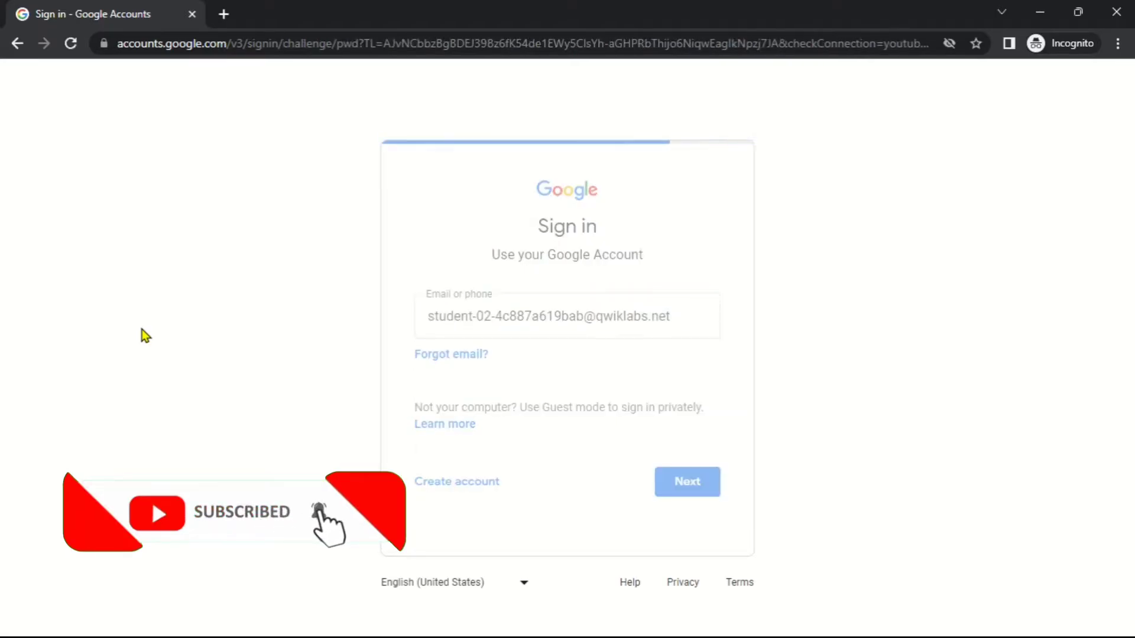
pyautogui.hotkey('ctrl', 'v')
pyautogui.press('Return')
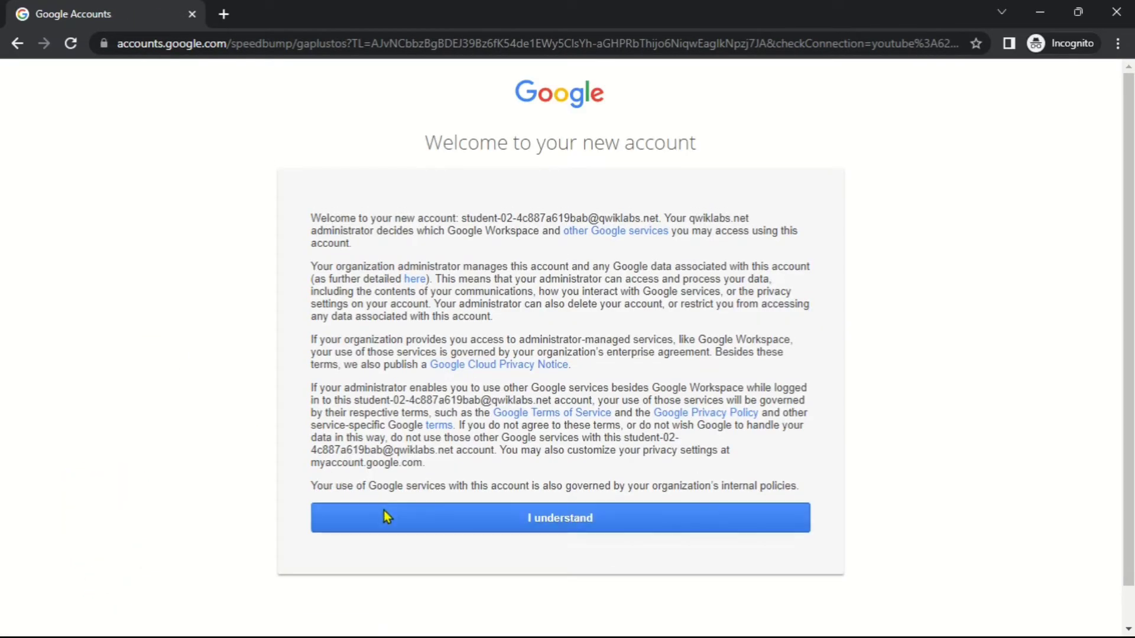
# Acknowledge the new account notice and agree to the Google Cloud Platform Terms of Service.
pyautogui.click(387, 516)
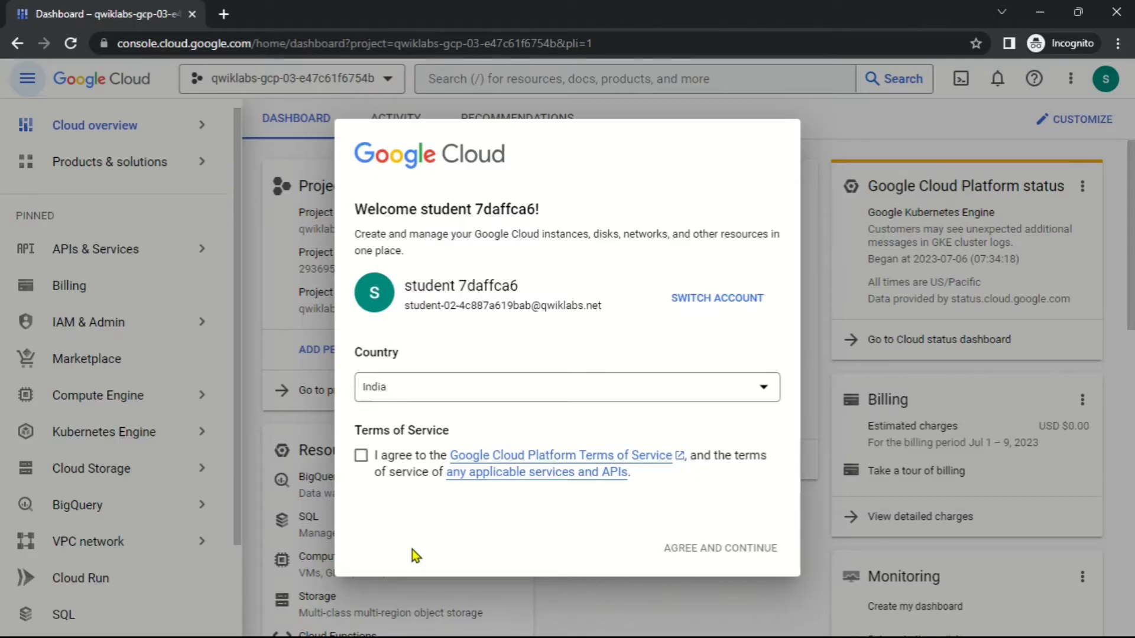
pyautogui.click(360, 455)
pyautogui.click(718, 549)
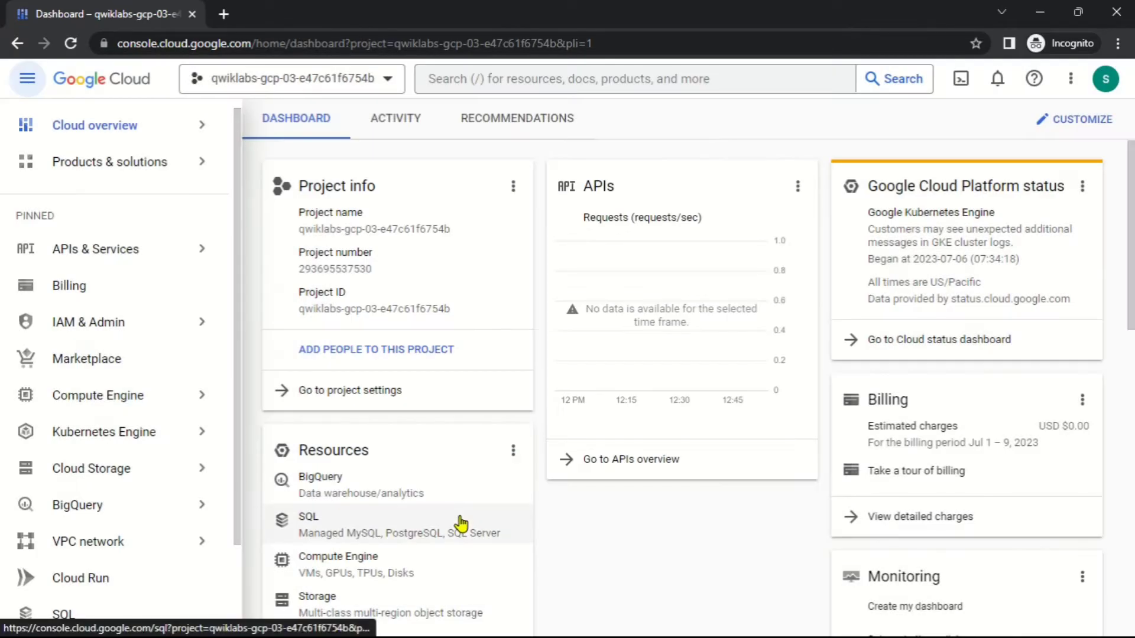
# Start Cloud Shell in an enlarged terminal pane, and open Cloud Storage in a new browser tab.
pyautogui.click(962, 80)
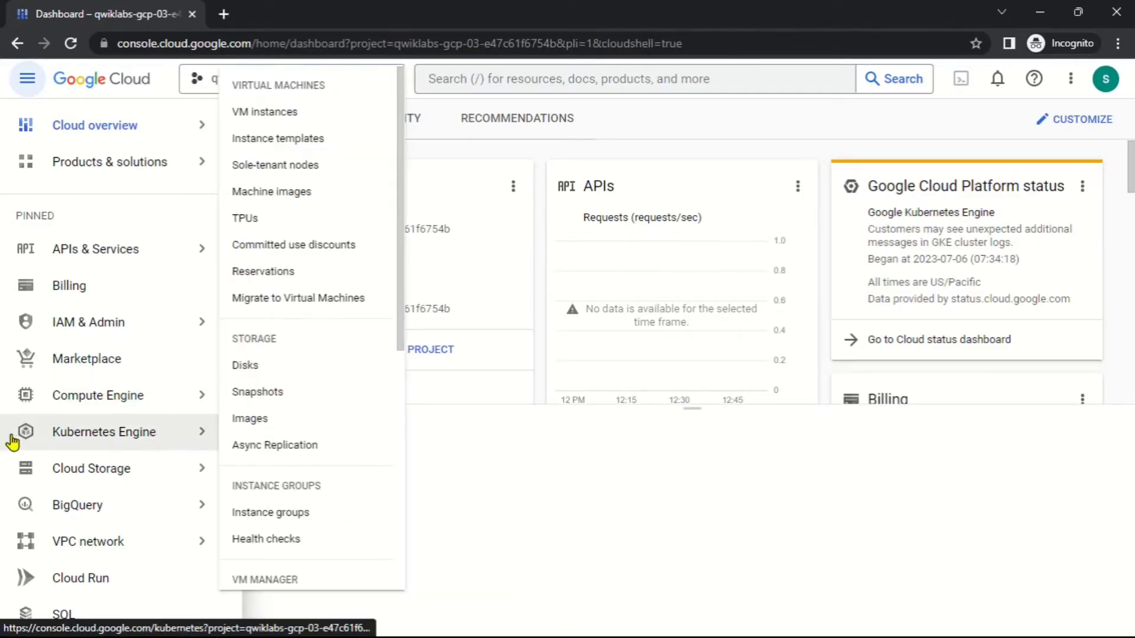
pyautogui.rightClick(66, 472)
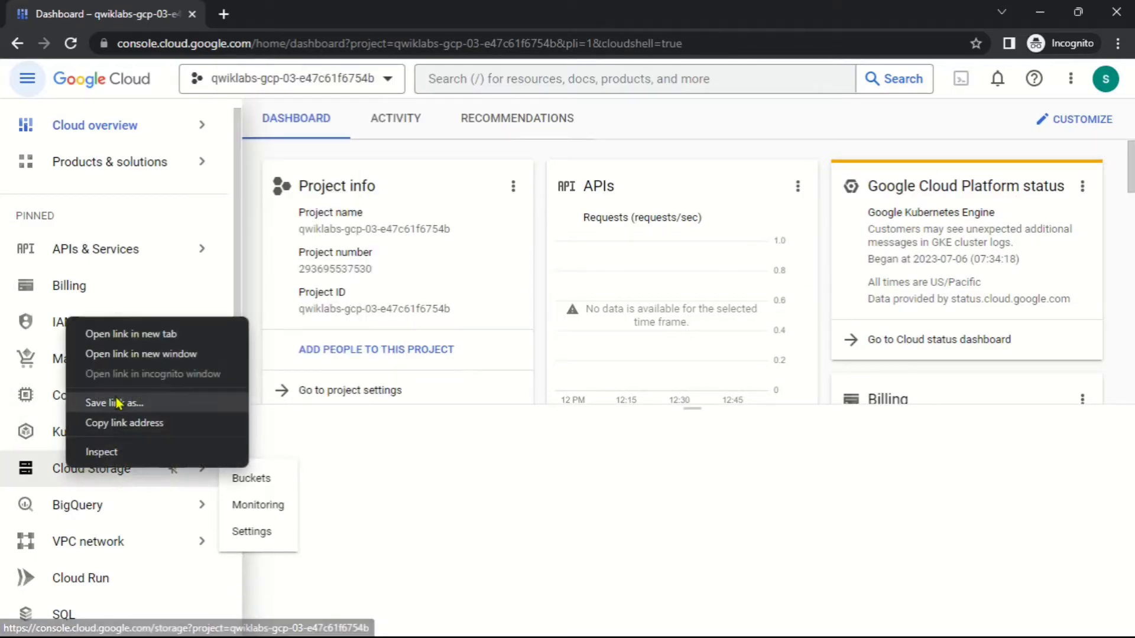
pyautogui.click(136, 333)
pyautogui.click(19, 80)
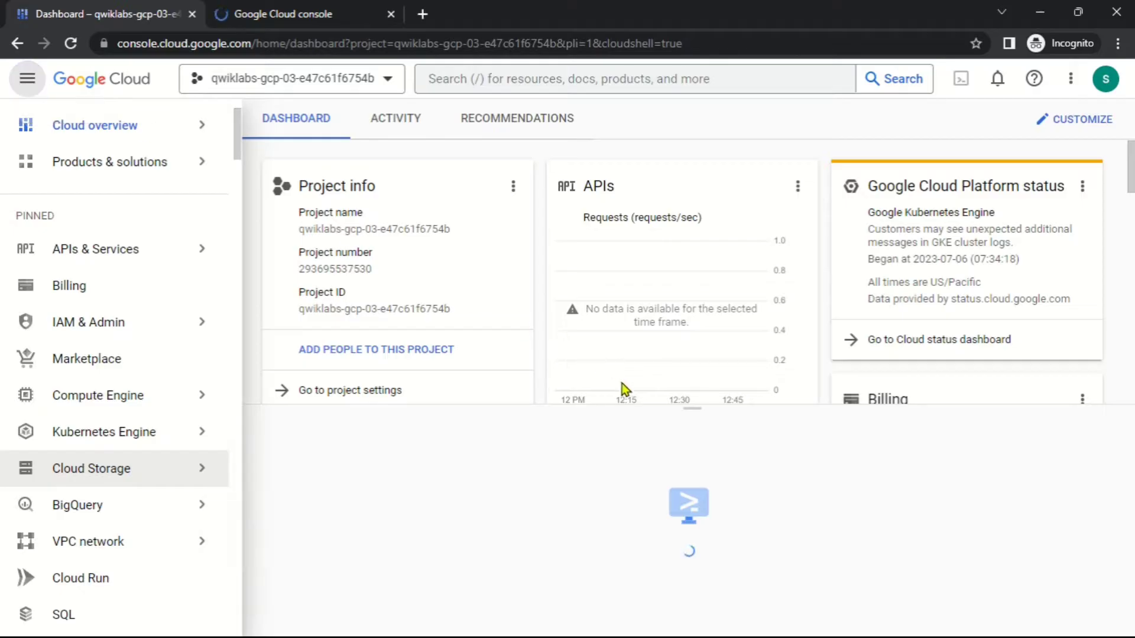
pyautogui.moveTo(570, 405); pyautogui.dragTo(572, 227)
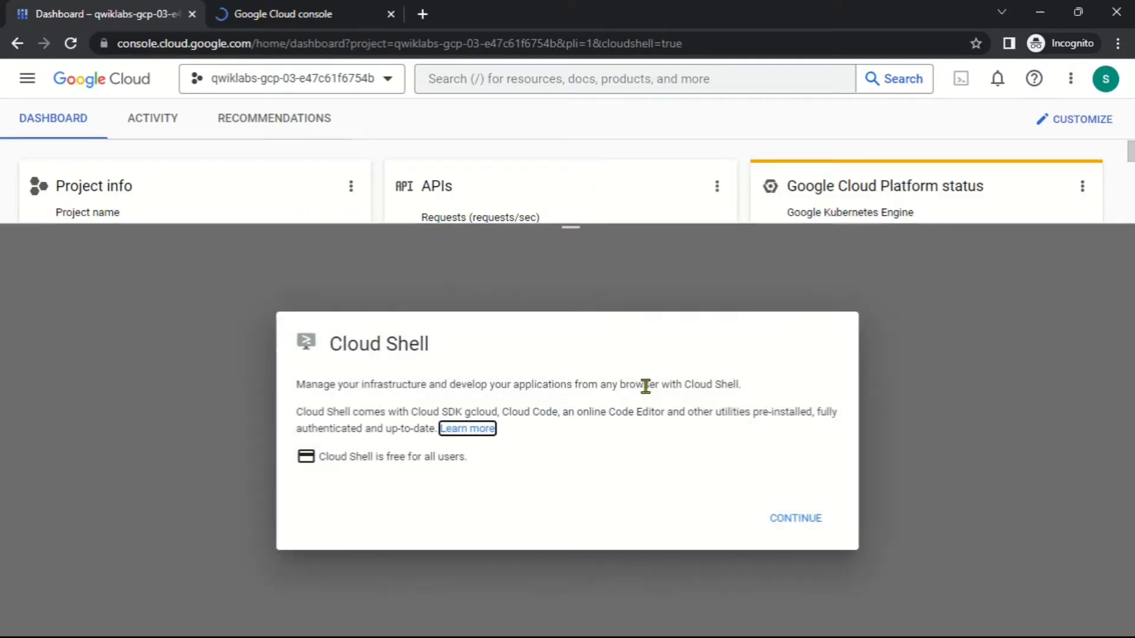
pyautogui.click(774, 521)
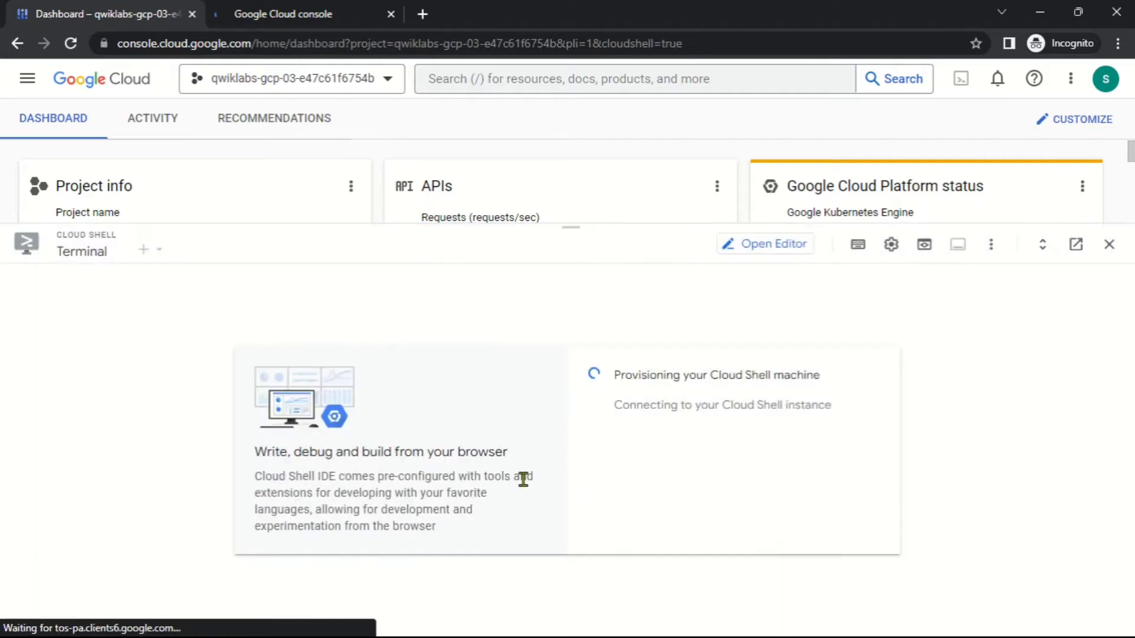
# Switch to the lab instructions and copy the required bucket name from Task 1.
pyautogui.hotkey('alt', 'Tab')
pyautogui.click(987, 280)
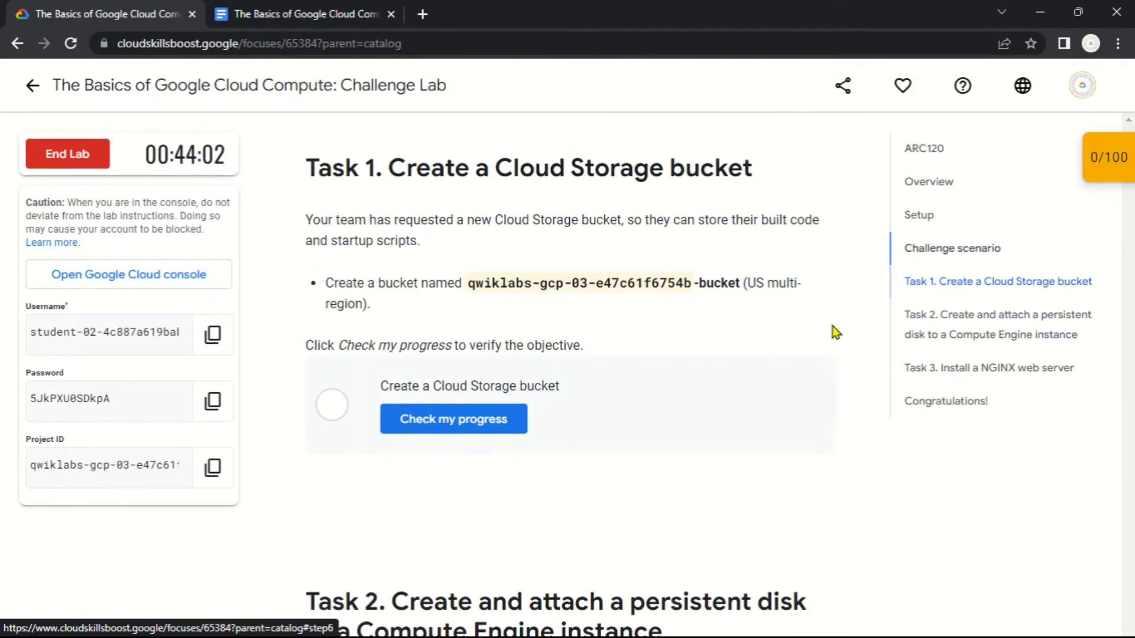
pyautogui.moveTo(471, 262); pyautogui.dragTo(735, 263)
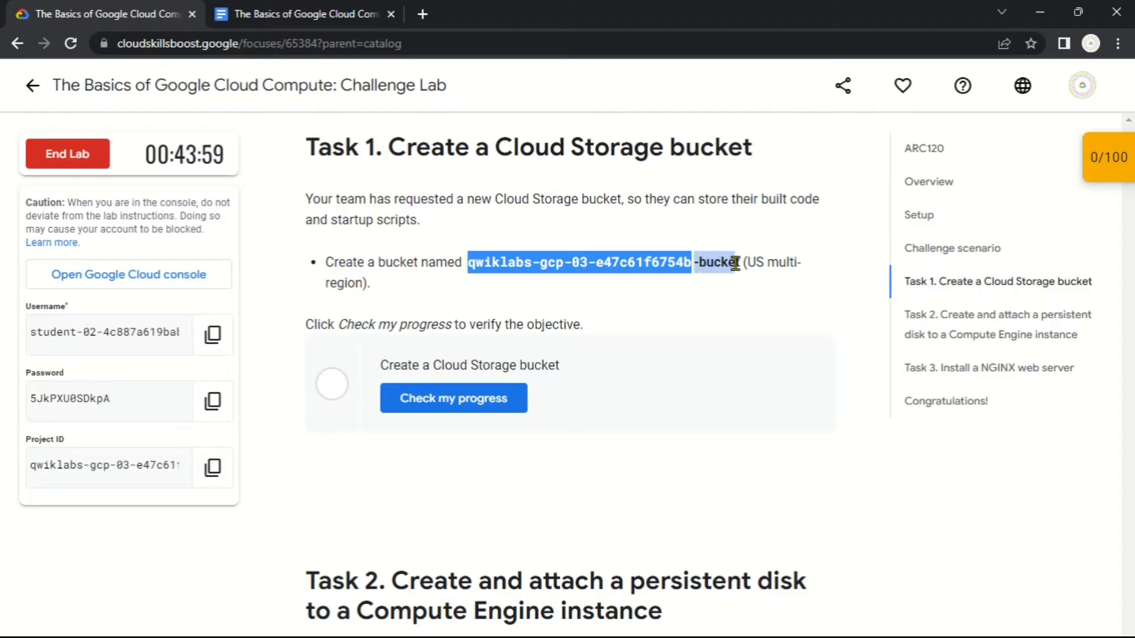
pyautogui.click(760, 300)
# Create a Cloud Storage bucket named qwiklabs-gcp-03-e47c61f6754b-bucket with the default settings and public access prevention enforced.
pyautogui.hotkey('alt', 'Tab')
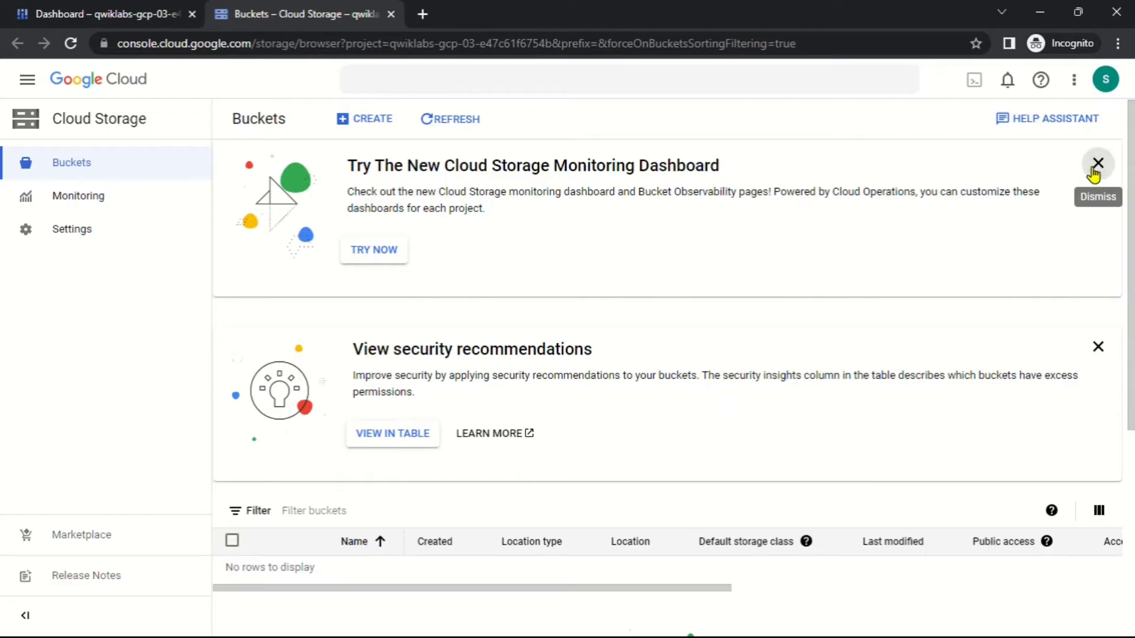
pyautogui.click(1094, 166)
pyautogui.click(1097, 164)
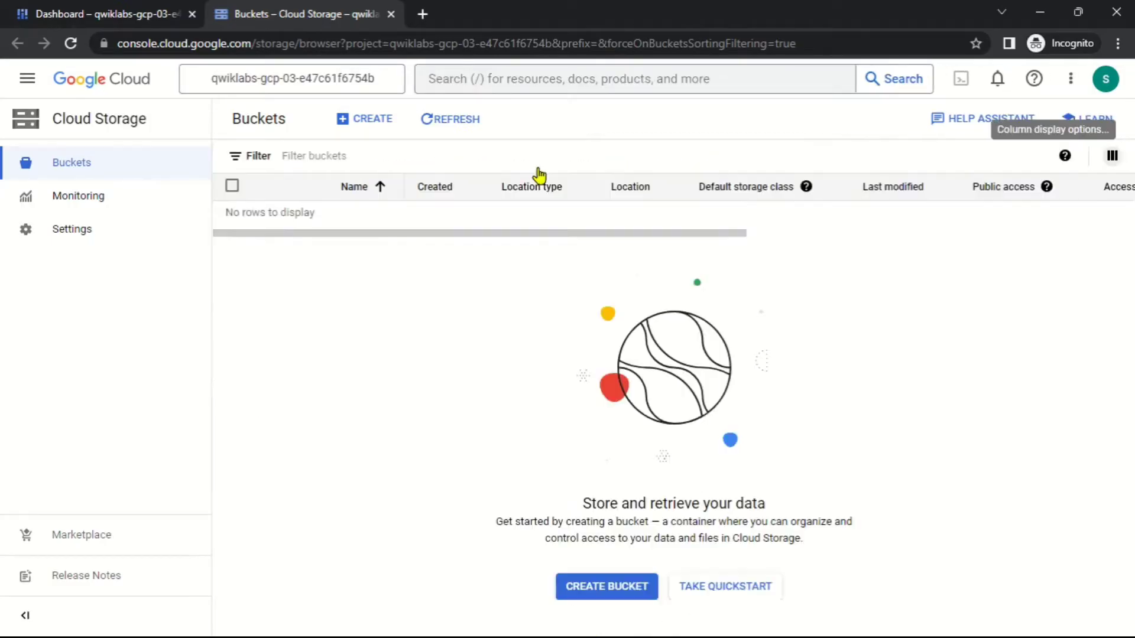
pyautogui.click(374, 122)
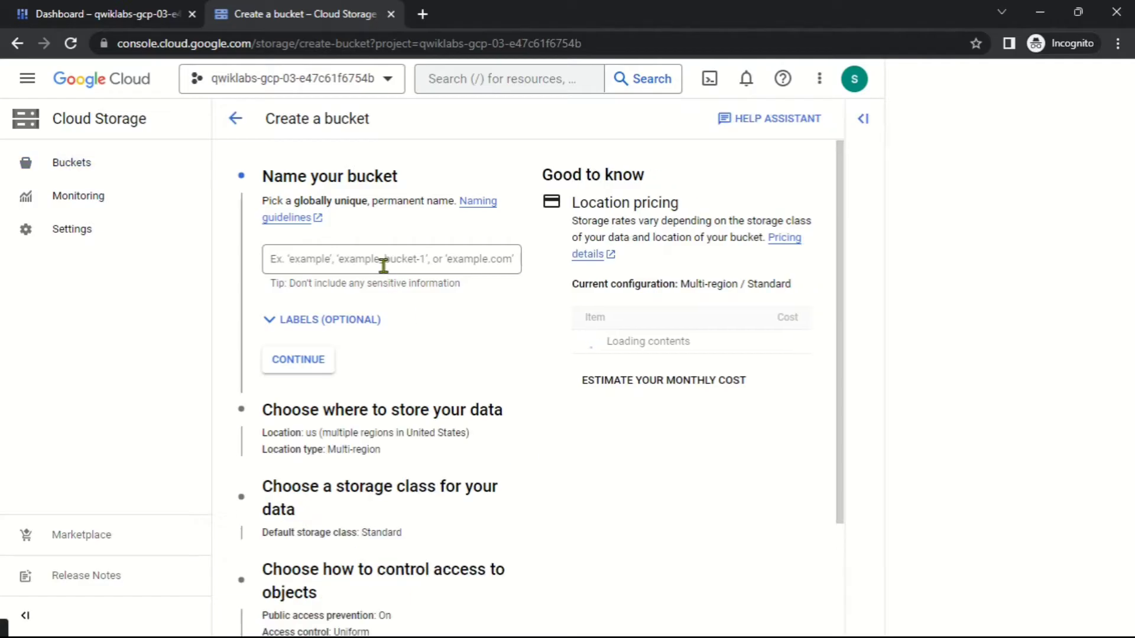
pyautogui.click(383, 265)
pyautogui.write('qwiklabs-gcp-03-e47c61f6754b-bucket')
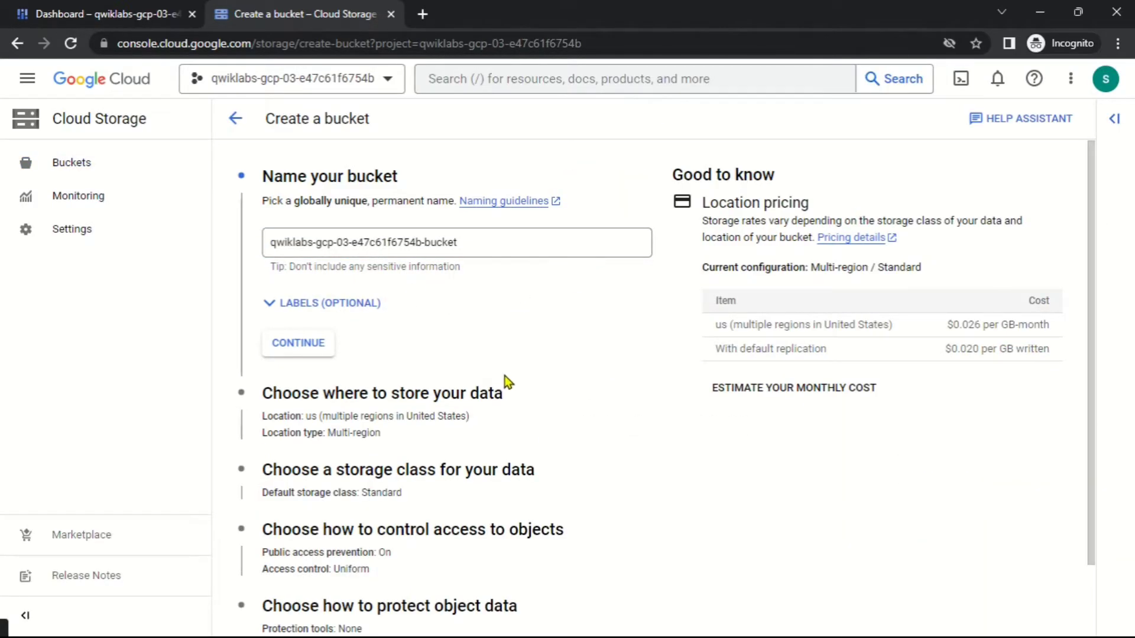
pyautogui.scroll(-2, 461, 461)
pyautogui.click(279, 600)
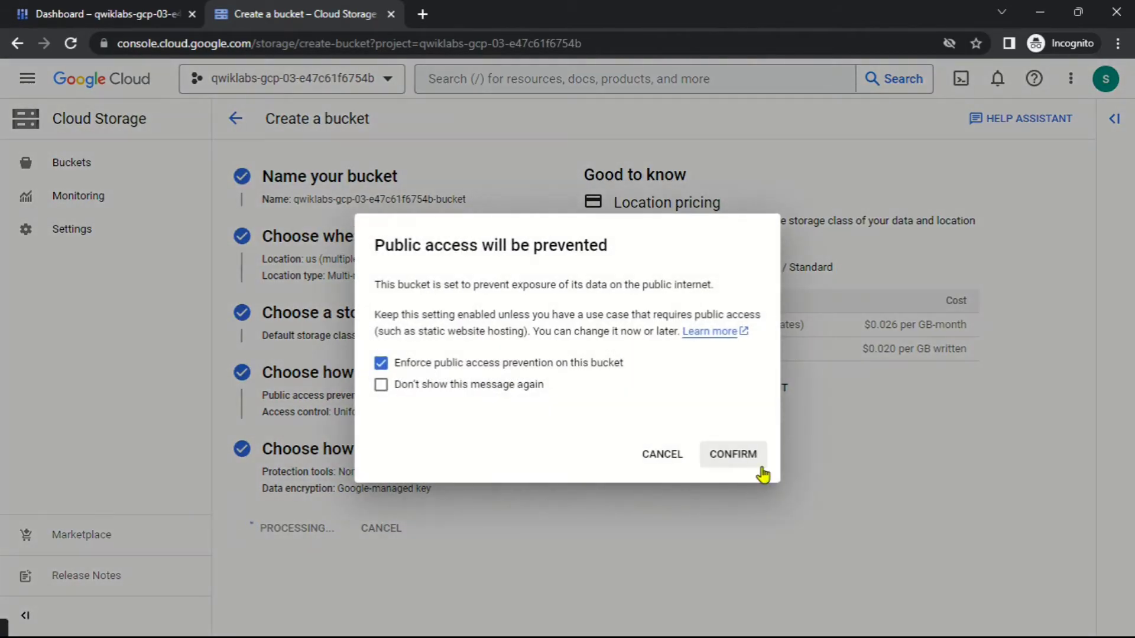
pyautogui.click(759, 463)
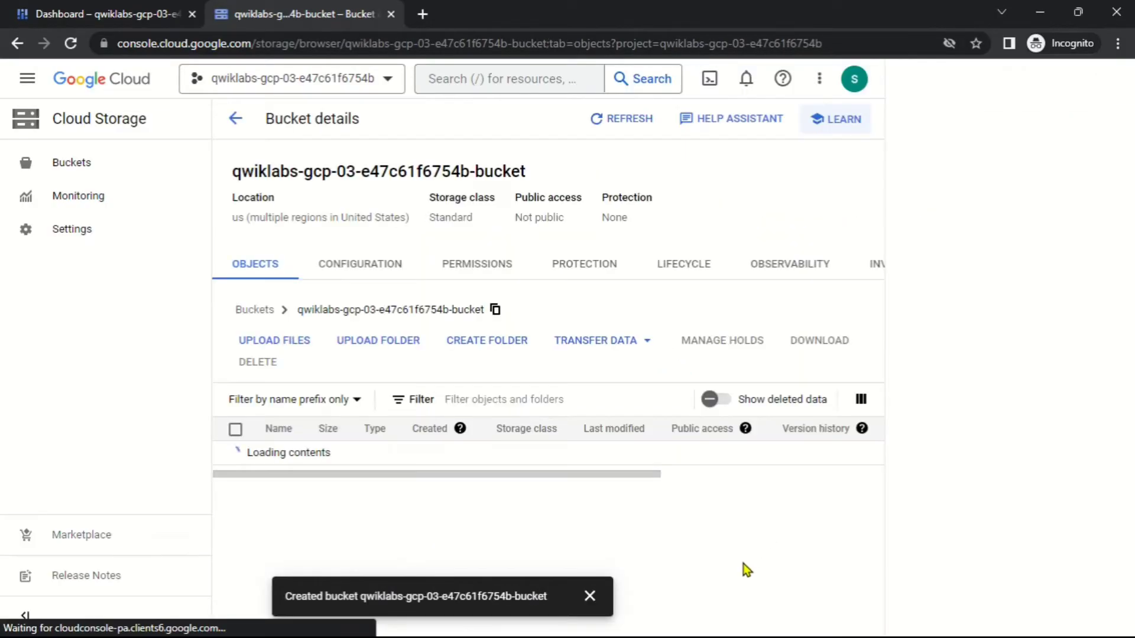
# Close the bucket notification and tutorial, and check the progress of Task 1 on the lab page.
pyautogui.click(589, 595)
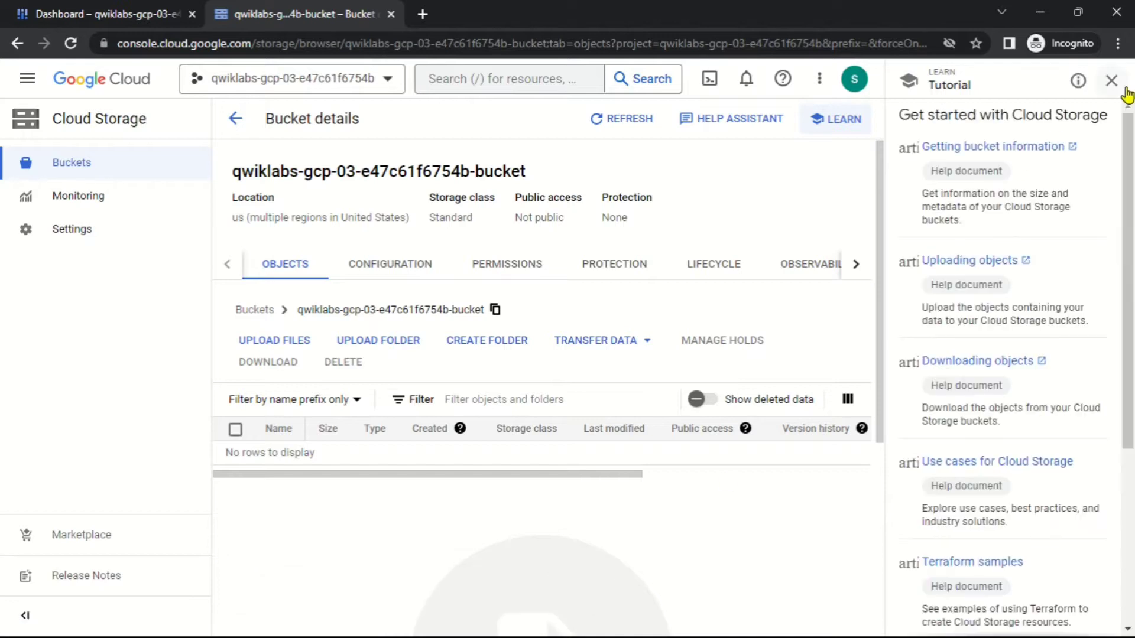
pyautogui.click(1110, 81)
pyautogui.click(88, 13)
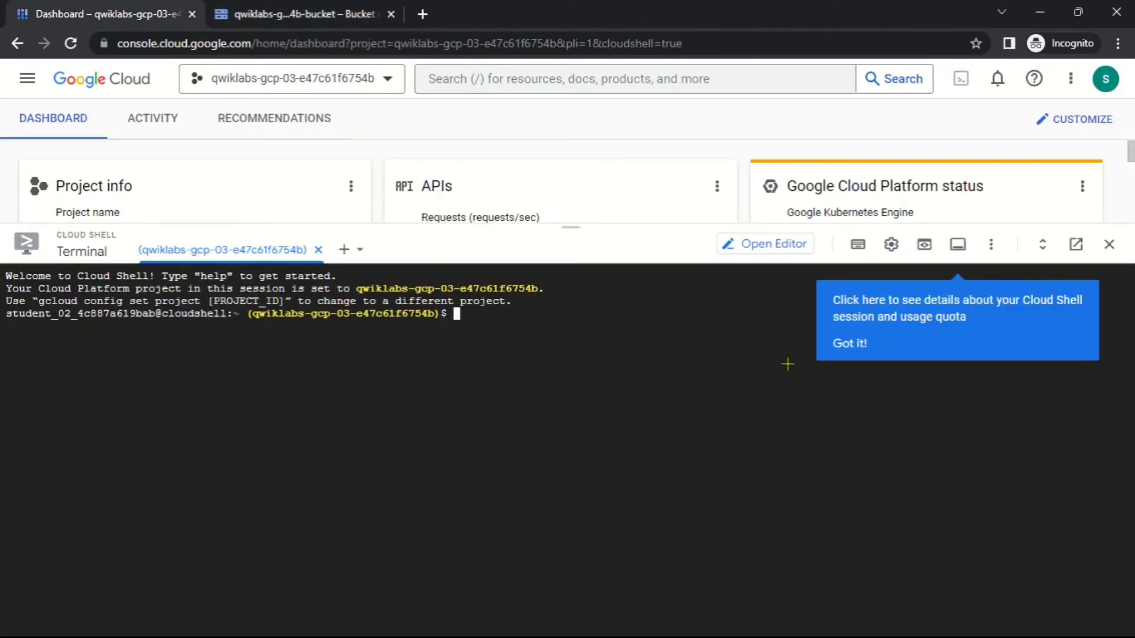
pyautogui.hotkey('alt', 'Tab')
pyautogui.click(453, 398)
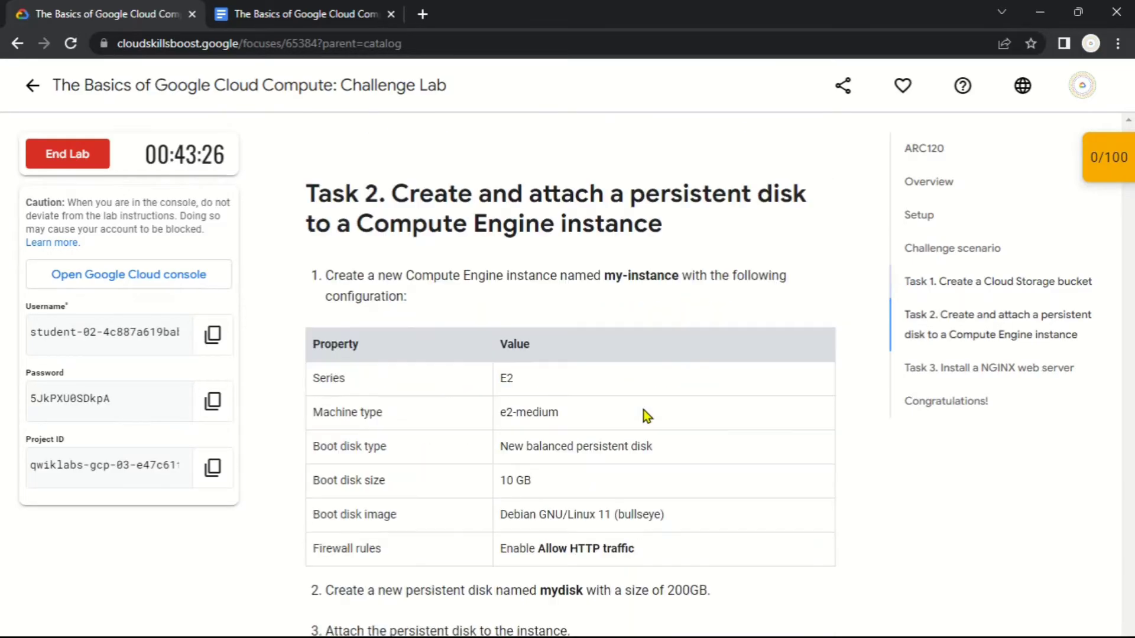
# Copy the "export ZONE=" part of the Task 2 command from the Google Docs document into the Cloud Shell prompt.
pyautogui.click(295, 13)
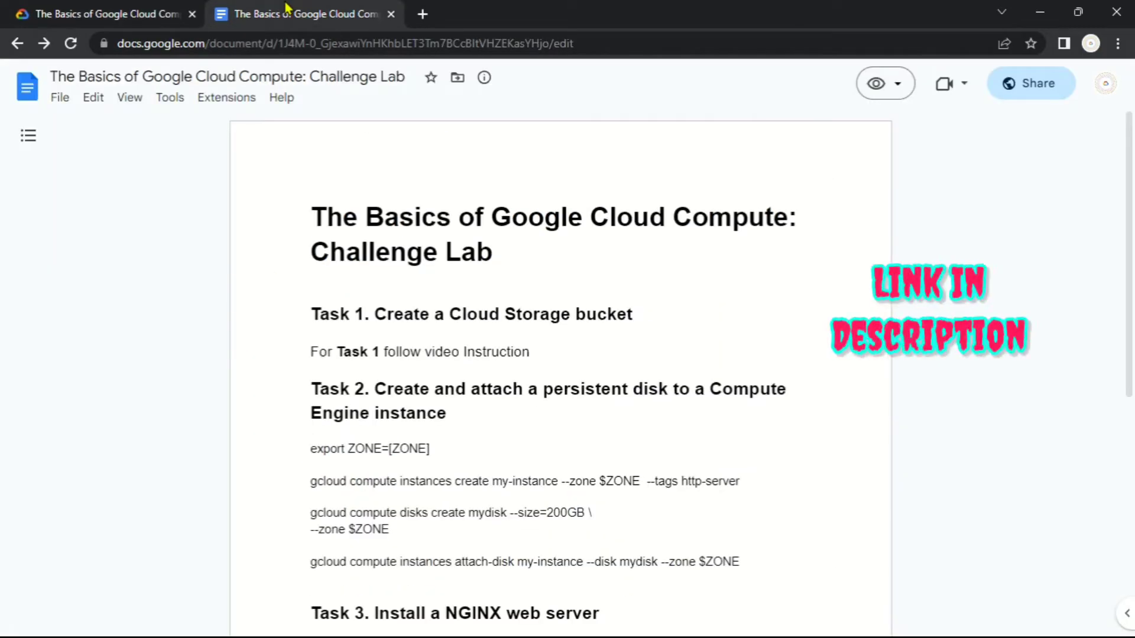
pyautogui.scroll(-3, 393, 423)
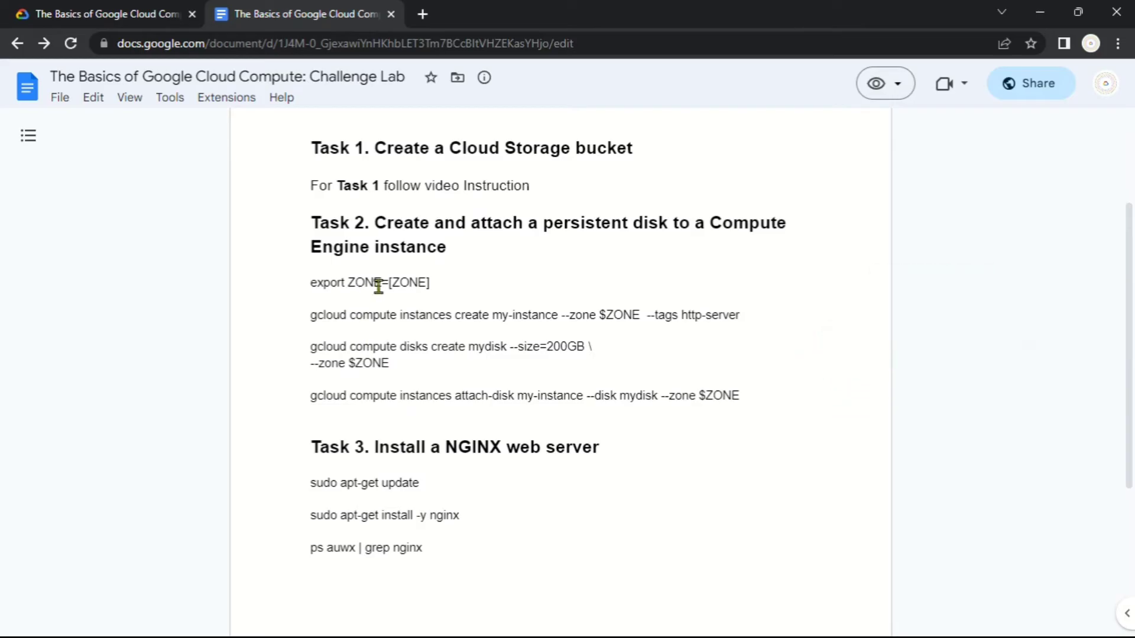
pyautogui.moveTo(388, 284); pyautogui.dragTo(314, 282)
pyautogui.hotkey('ctrl', 'c')
pyautogui.hotkey('alt', 'Tab')
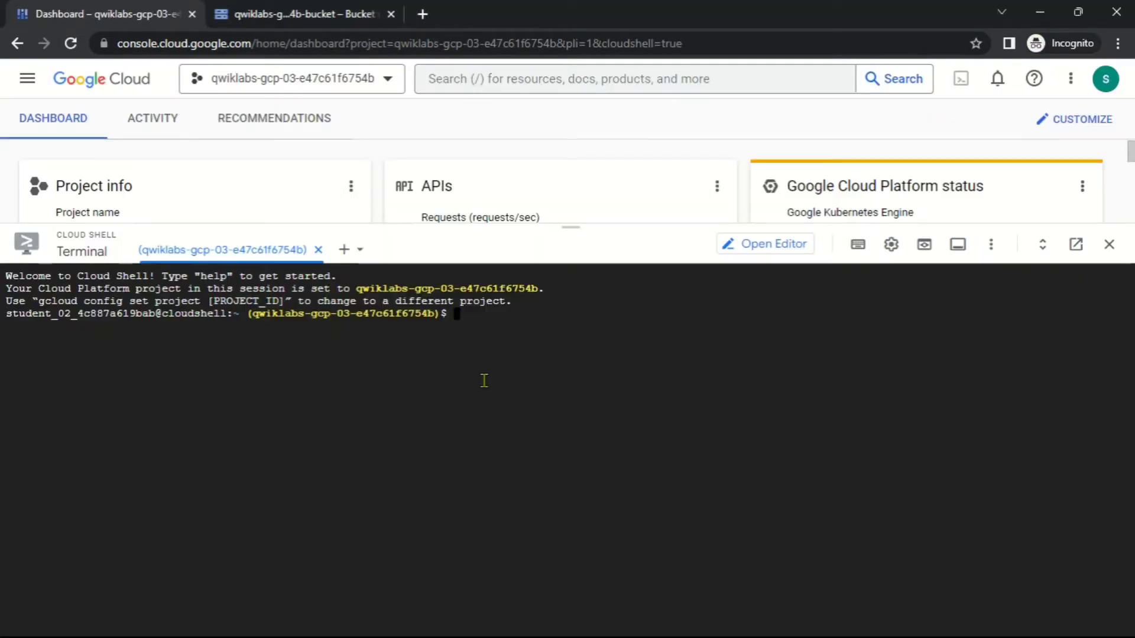
pyautogui.hotkey('ctrl', 'v')
# Complete the export command with the zone us-central1-c copied from the lab's Challenge scenario, and run it in Cloud Shell.
pyautogui.hotkey('alt', 'Tab')
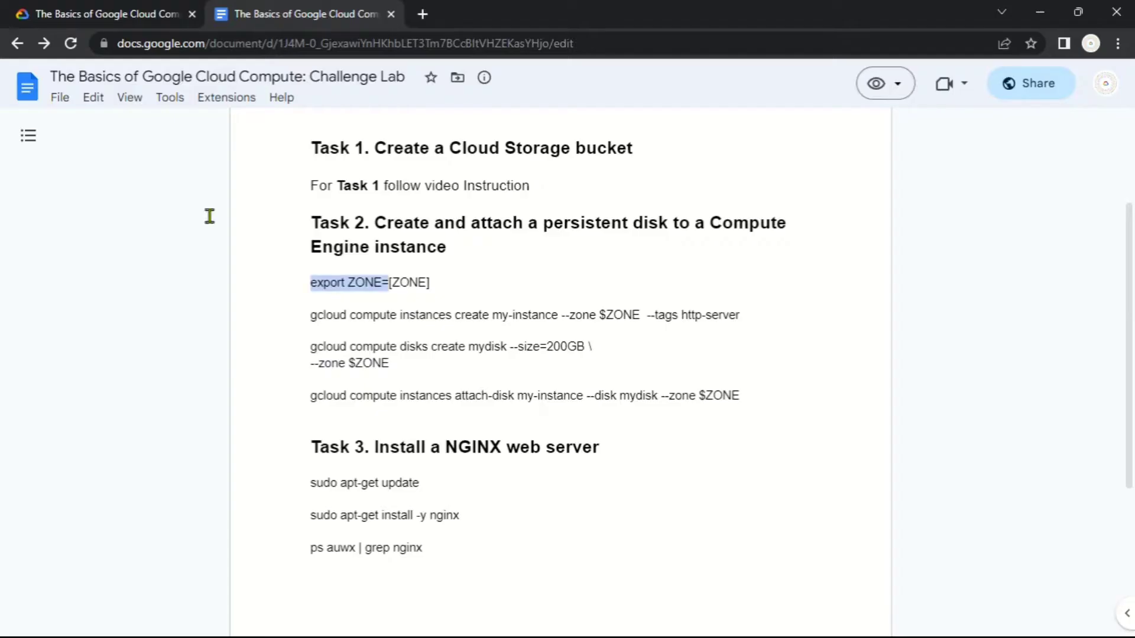
pyautogui.hotkey('ctrl', 'shift', 'Tab')
pyautogui.scroll(5, 519, 289)
pyautogui.scroll(5, 519, 289)
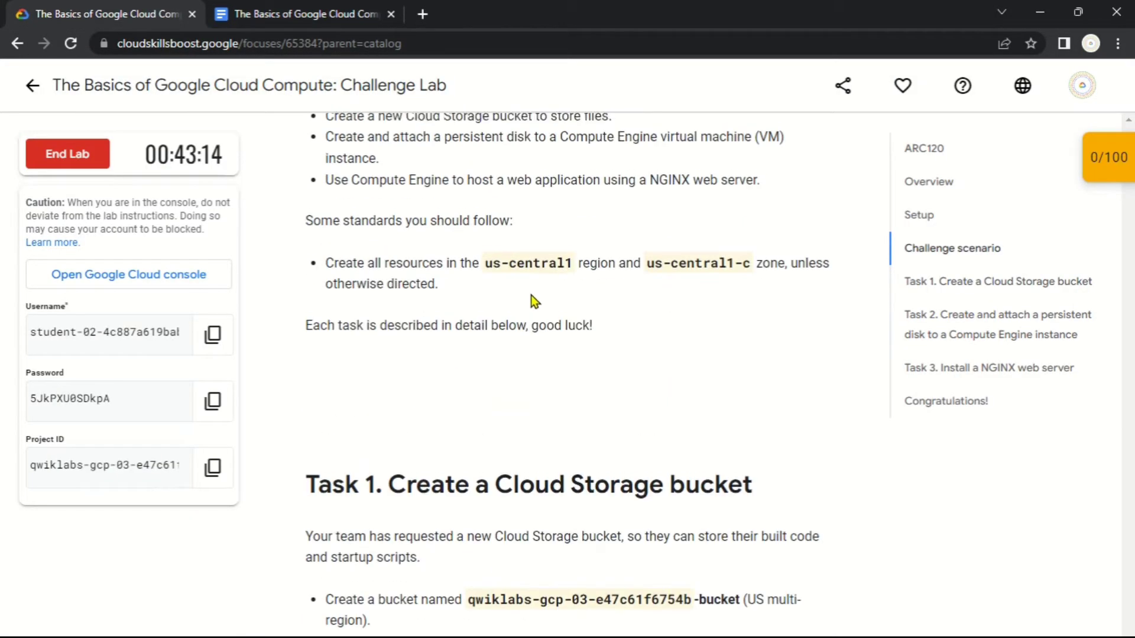
pyautogui.moveTo(646, 346); pyautogui.dragTo(757, 348)
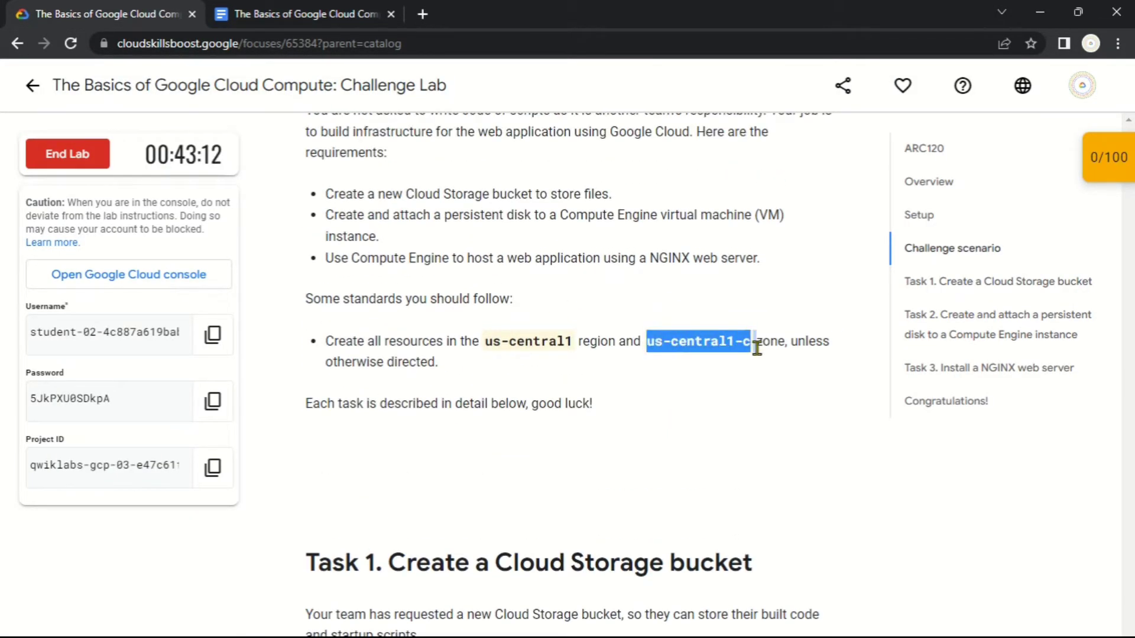
pyautogui.hotkey('ctrl', 'c')
pyautogui.hotkey('alt', 'Tab')
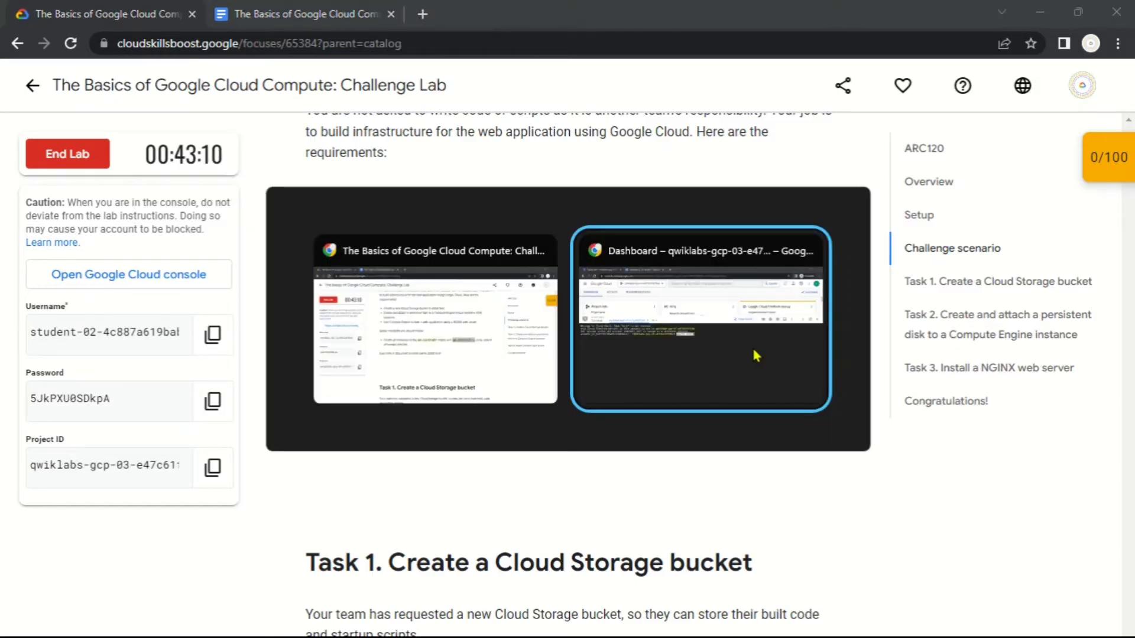
pyautogui.hotkey('ctrl', 'v')
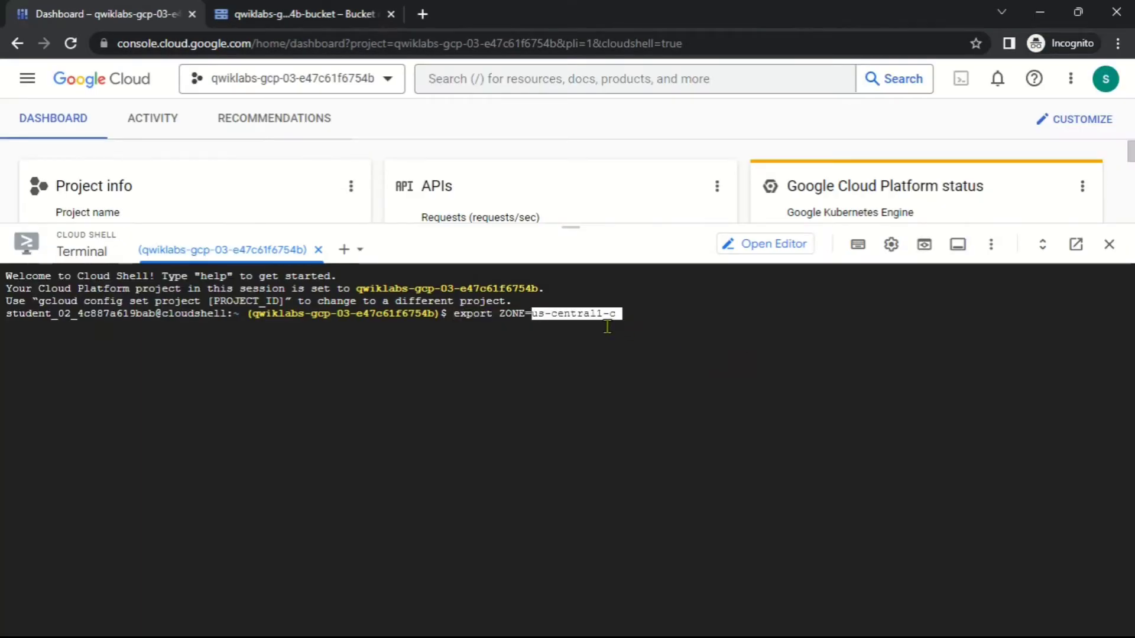
pyautogui.press('Return')
# Copy the my-instance creation command with the http-server tag from the Google Docs document and run it in Cloud Shell.
pyautogui.hotkey('alt', 'Tab')
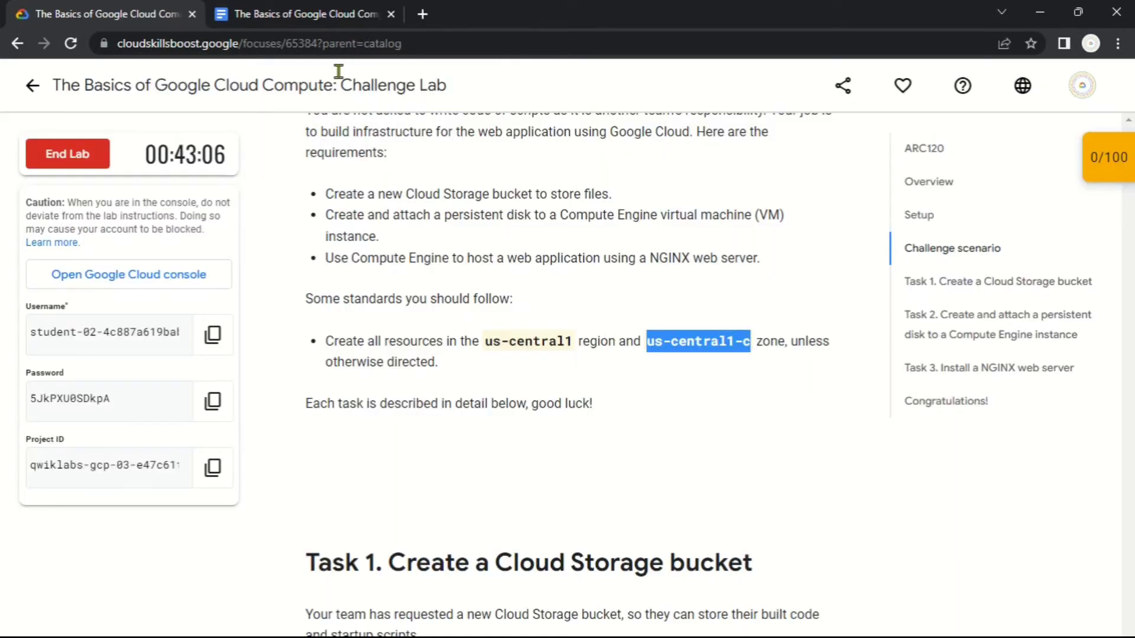
pyautogui.click(294, 13)
pyautogui.tripleClick(344, 316)
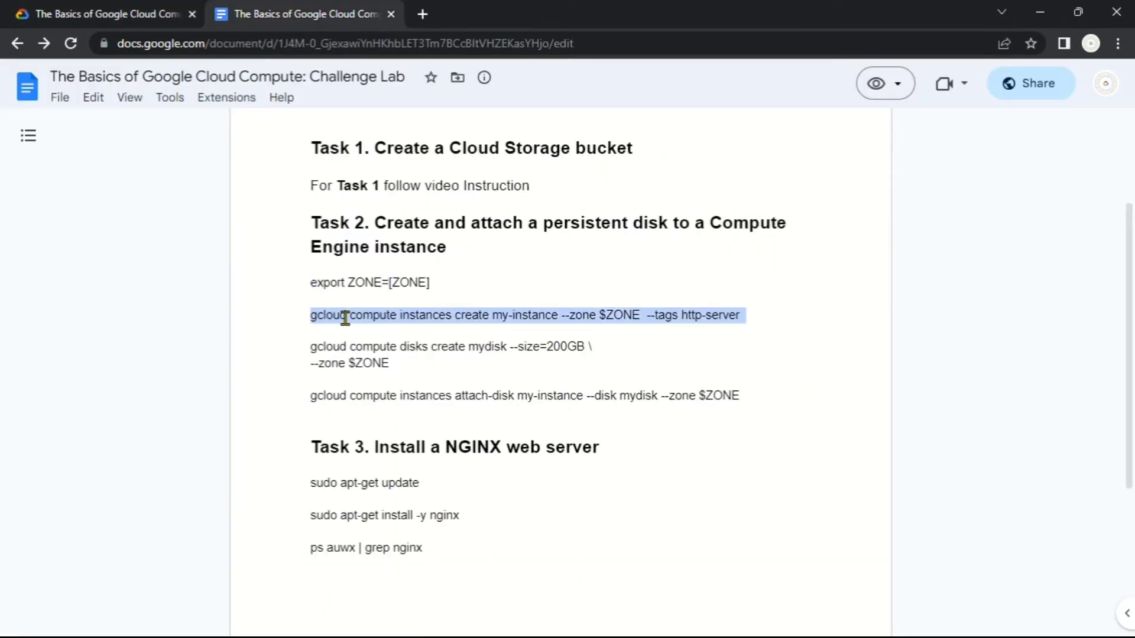
pyautogui.hotkey('ctrl', 'c')
pyautogui.hotkey('alt', 'Tab')
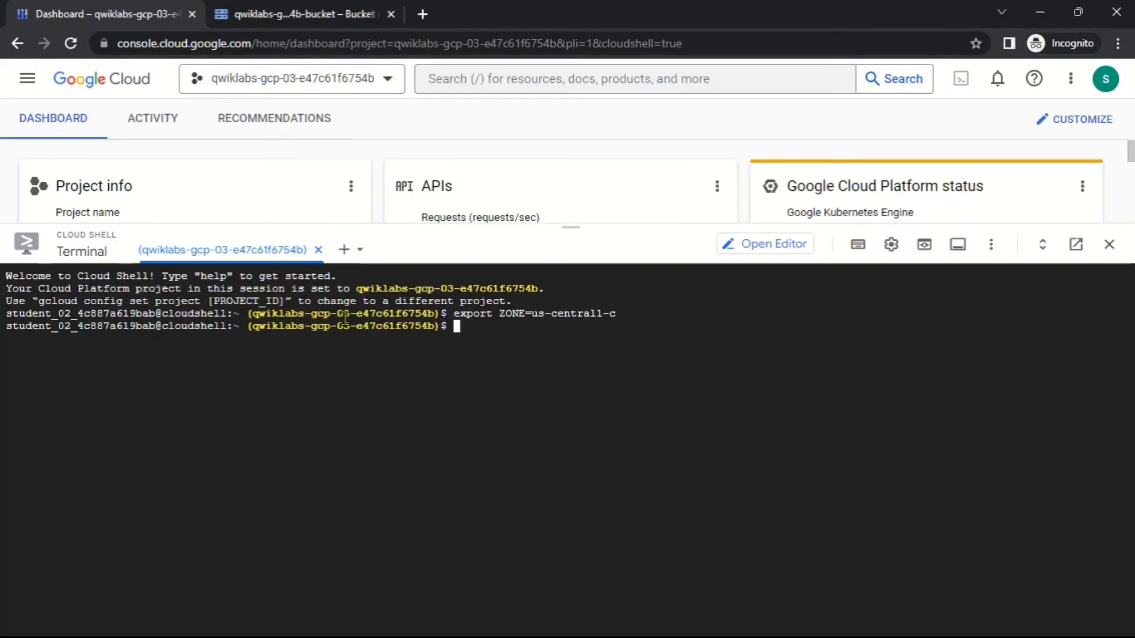
pyautogui.hotkey('ctrl', 'v')
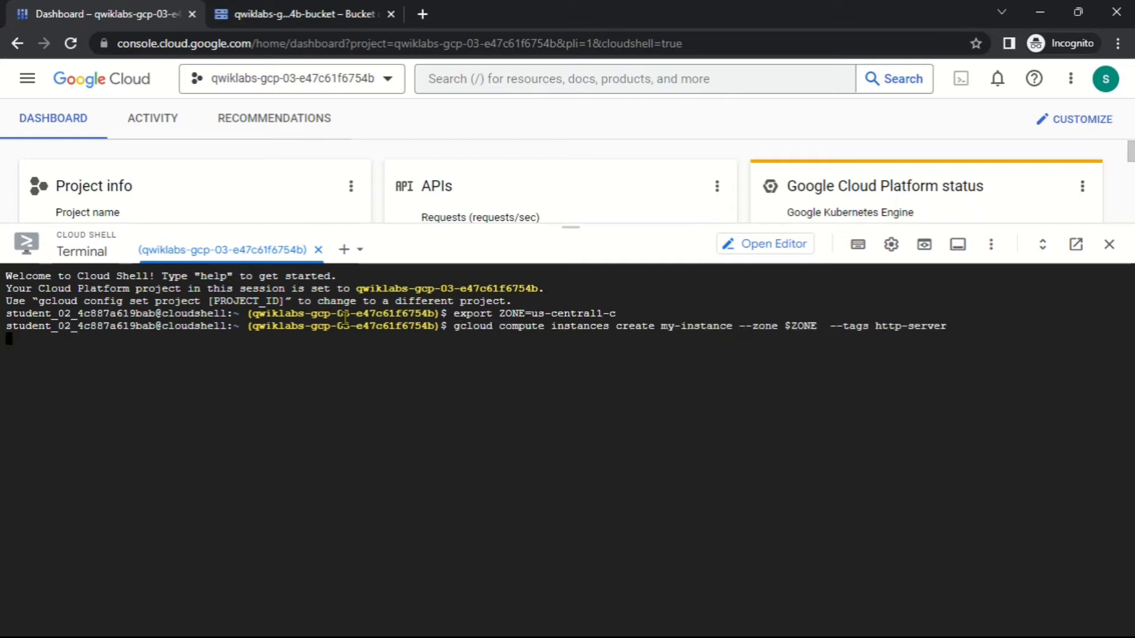
# Copy the mydisk creation command with size 200GB from the Google Docs document and run it in Cloud Shell.
pyautogui.press('Return')
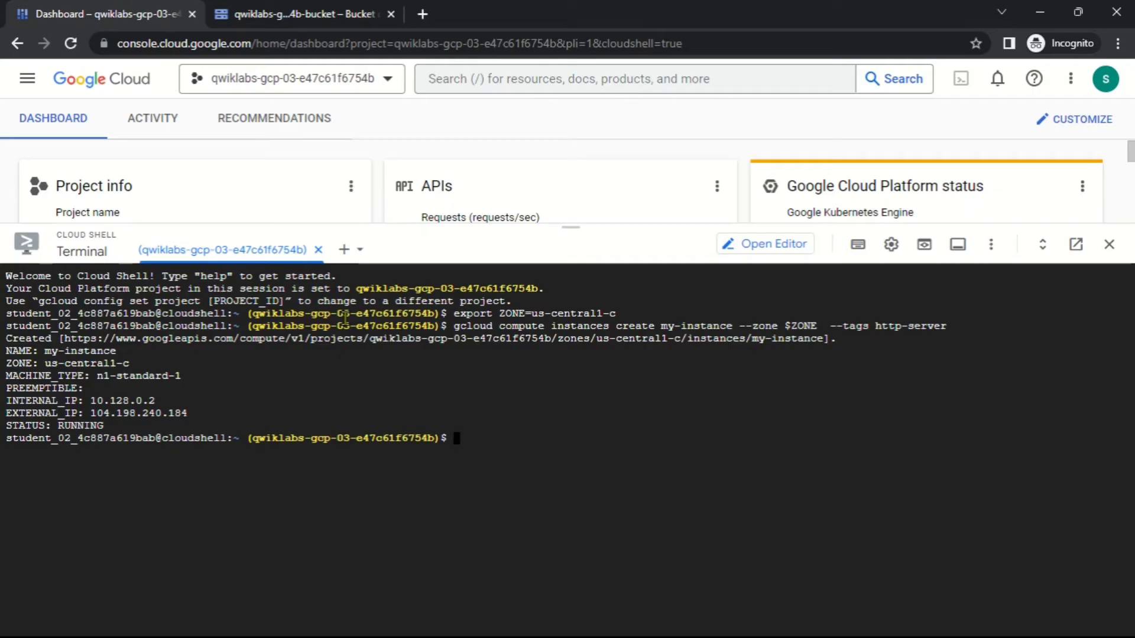
pyautogui.hotkey('alt', 'Tab')
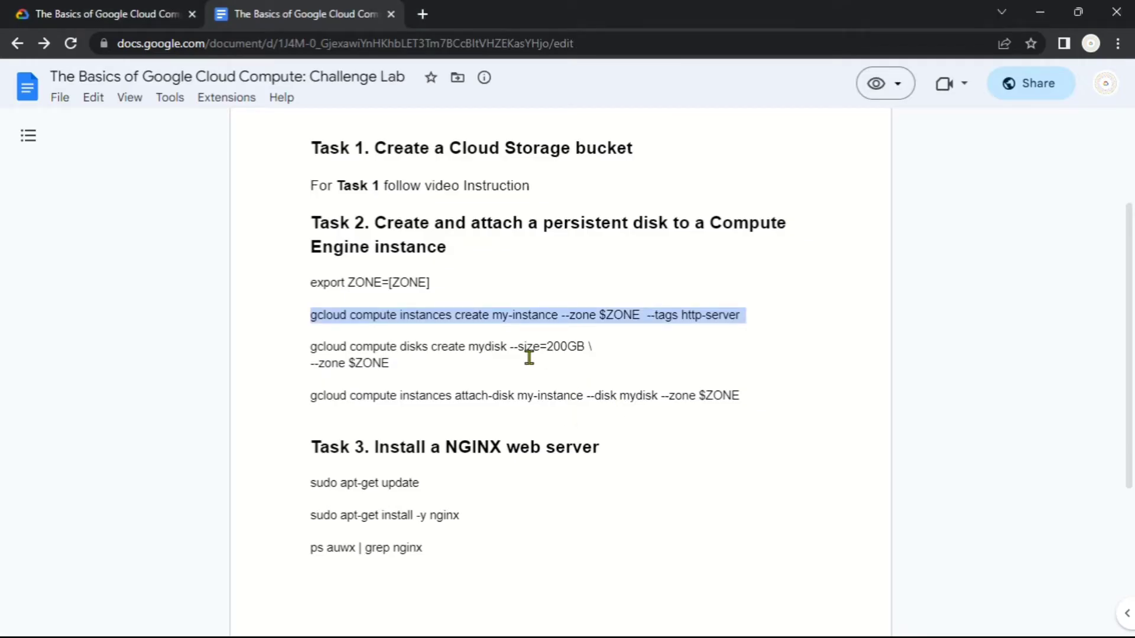
pyautogui.click(423, 349)
pyautogui.tripleClick(421, 346)
pyautogui.click(405, 385)
pyautogui.moveTo(405, 385); pyautogui.dragTo(299, 348)
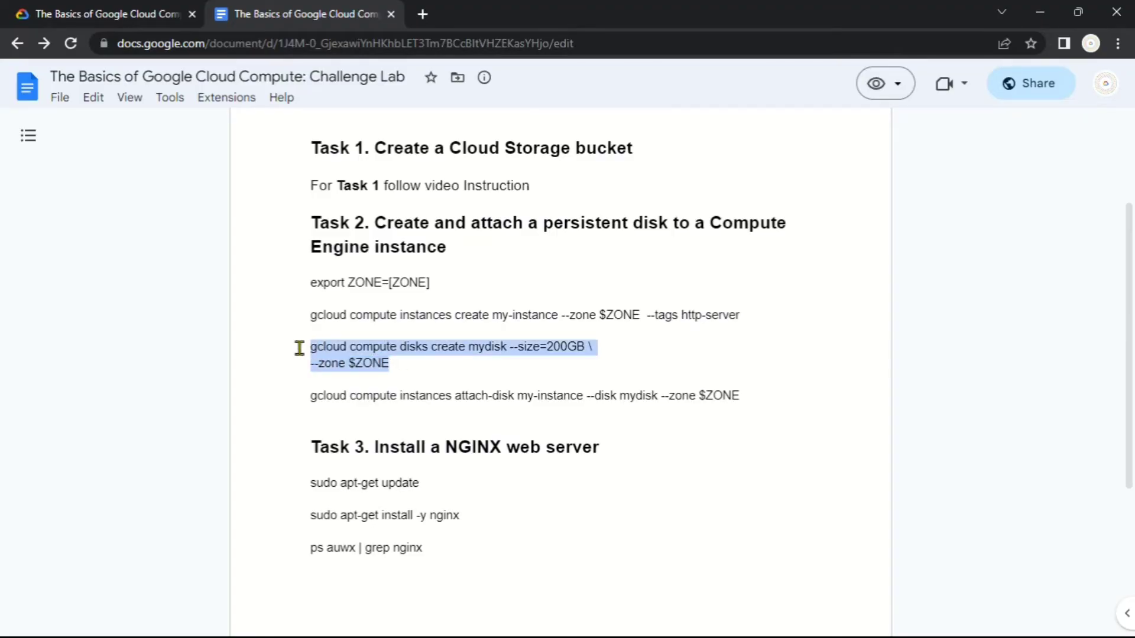
pyautogui.hotkey('alt', 'Tab')
pyautogui.hotkey('ctrl', 'v')
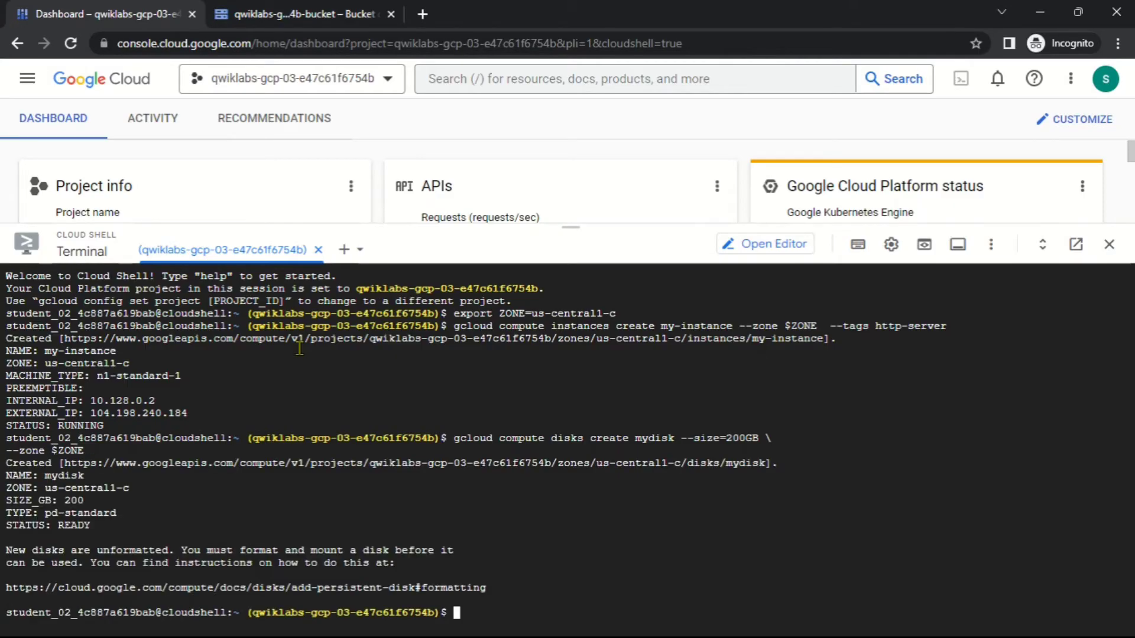
# Expand Cloud Shell to full view, then copy the command attaching mydisk to my-instance from the Google Docs document and run it.
pyautogui.click(1043, 248)
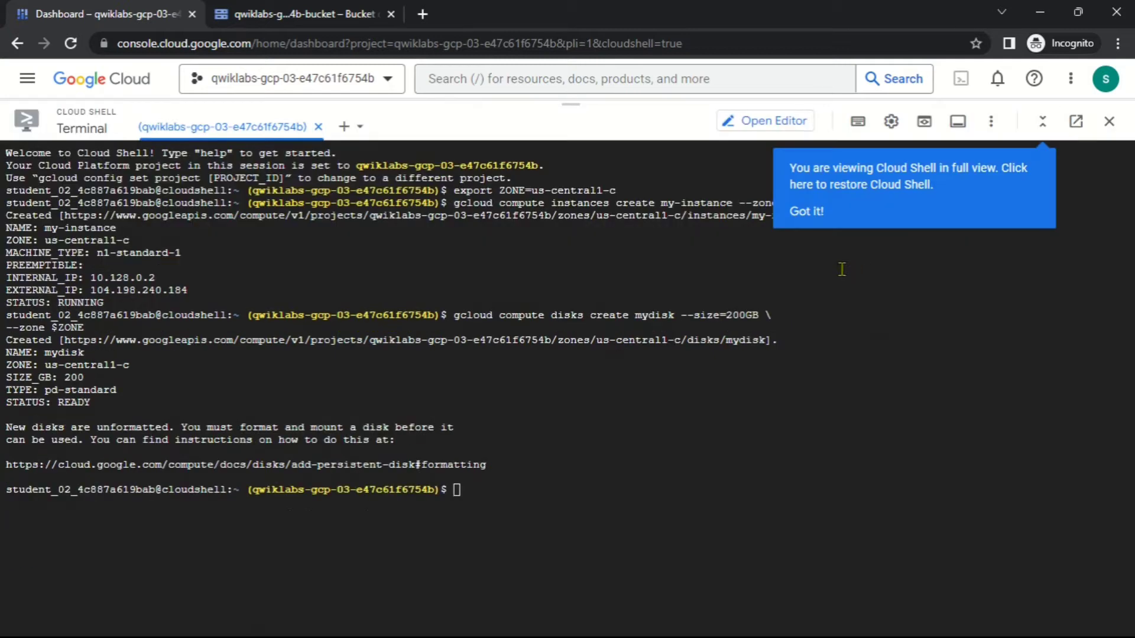
pyautogui.click(800, 208)
pyautogui.hotkey('alt', 'Tab')
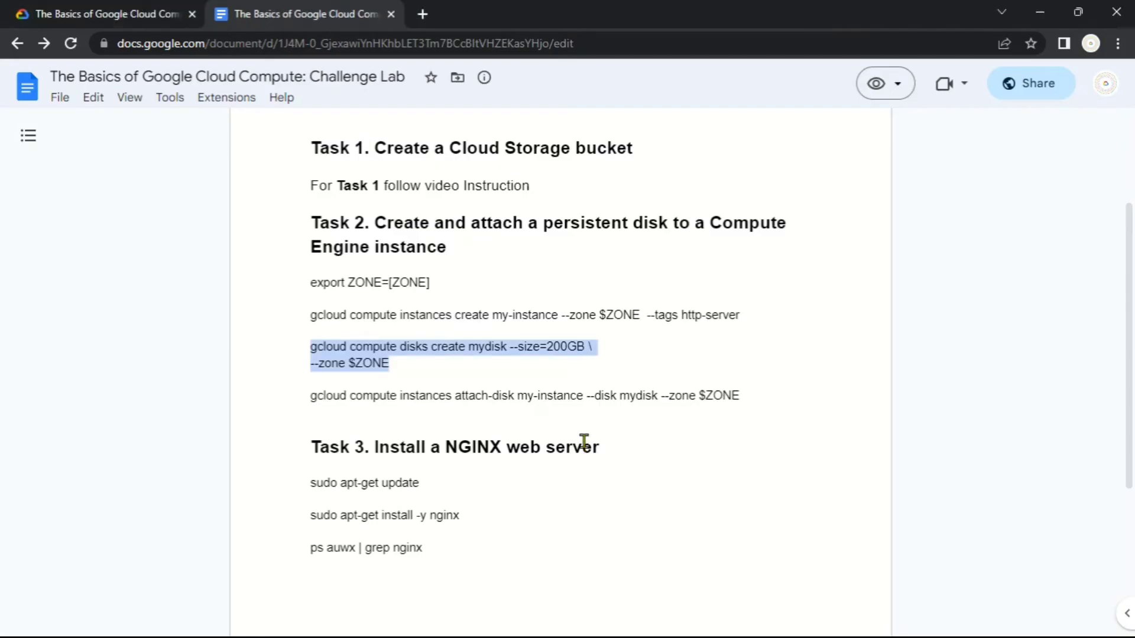
pyautogui.tripleClick(412, 398)
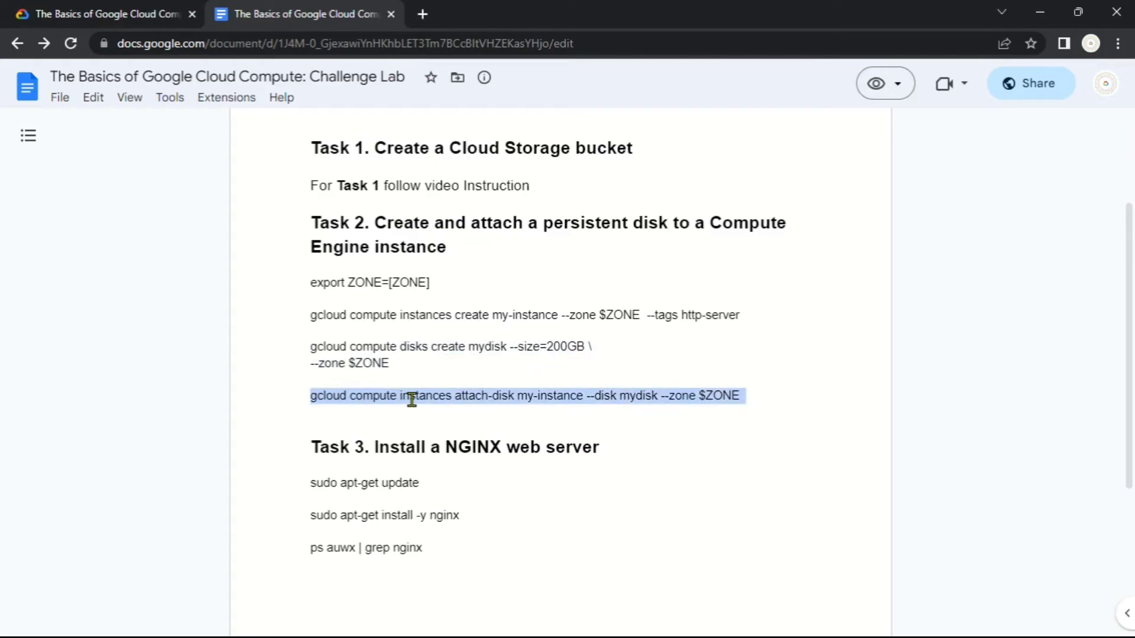
pyautogui.hotkey('alt', 'Tab')
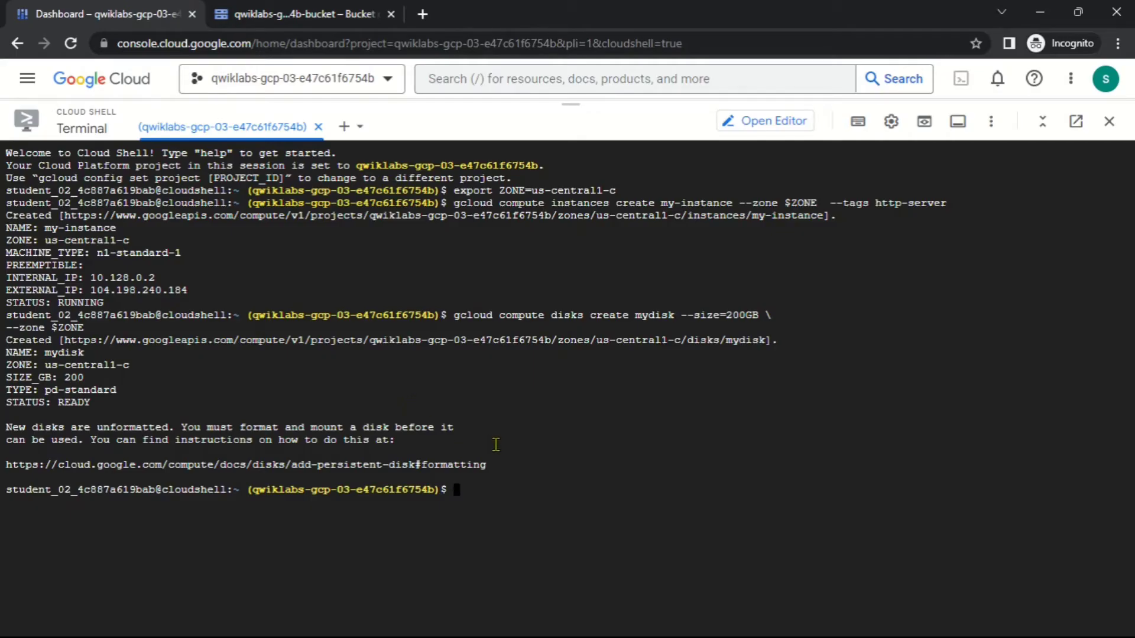
pyautogui.hotkey('ctrl', 'v')
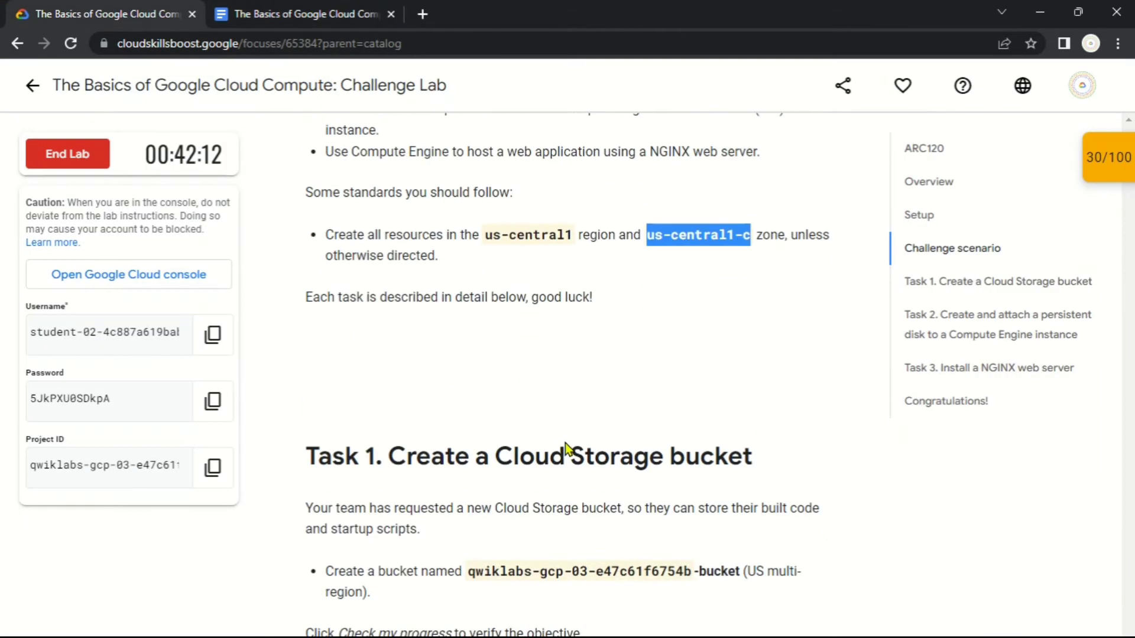
# Check the progress of Task 2 on the lab page and read the Task 3 instructions.
pyautogui.scroll(-15, 565, 442)
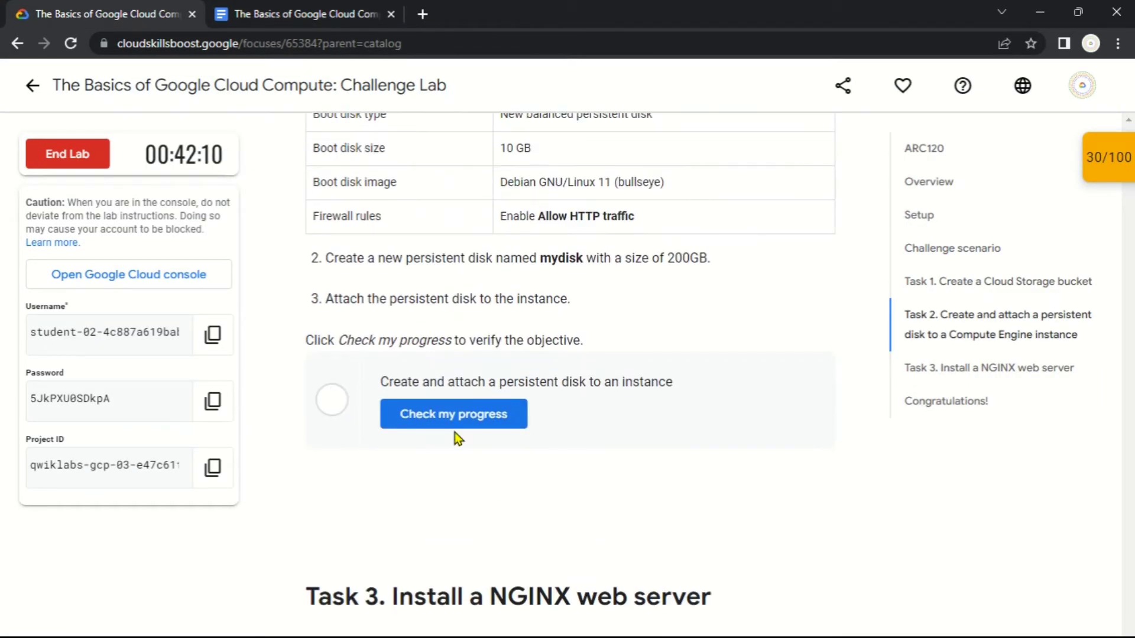
pyautogui.click(455, 431)
pyautogui.scroll(3, 591, 476)
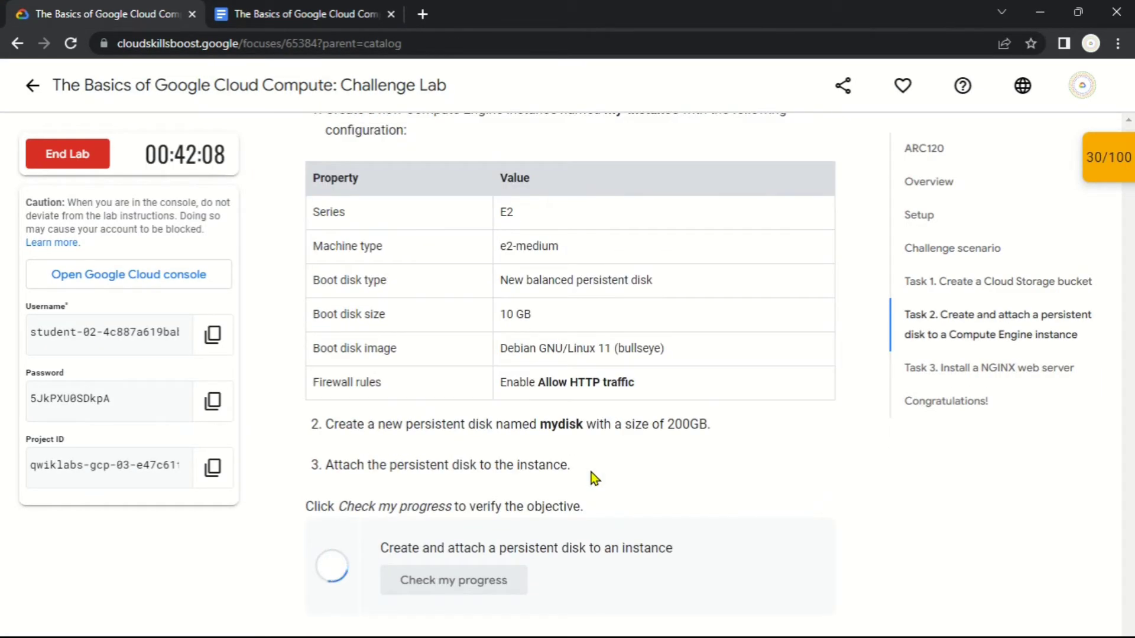
pyautogui.scroll(-9, 714, 500)
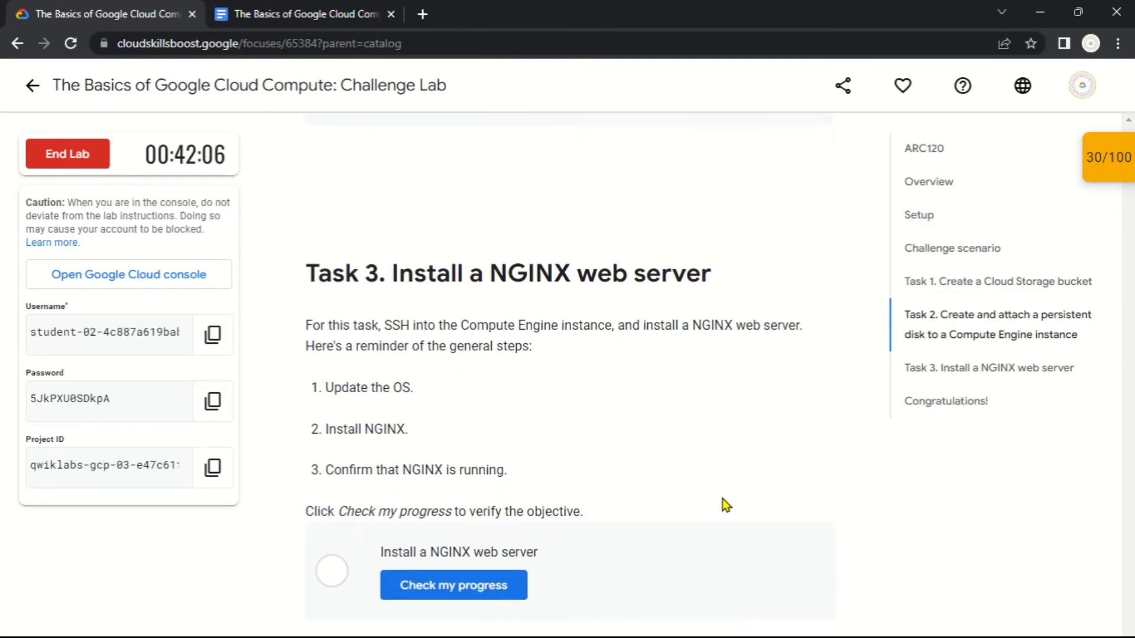
pyautogui.scroll(-2, 722, 499)
# Close Cloud Shell in the Google Cloud console, open the Compute Engine VM instances page, and close the bucket's browser tab.
pyautogui.hotkey('ctrl', 'Tab')
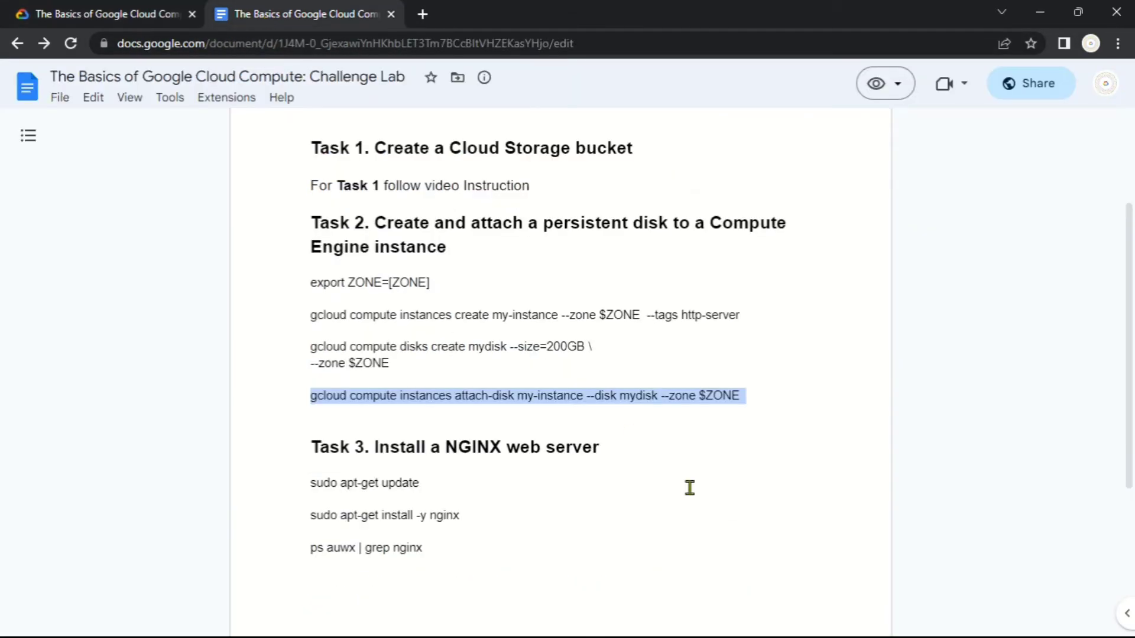
pyautogui.click(710, 505)
pyautogui.hotkey('alt', 'Tab')
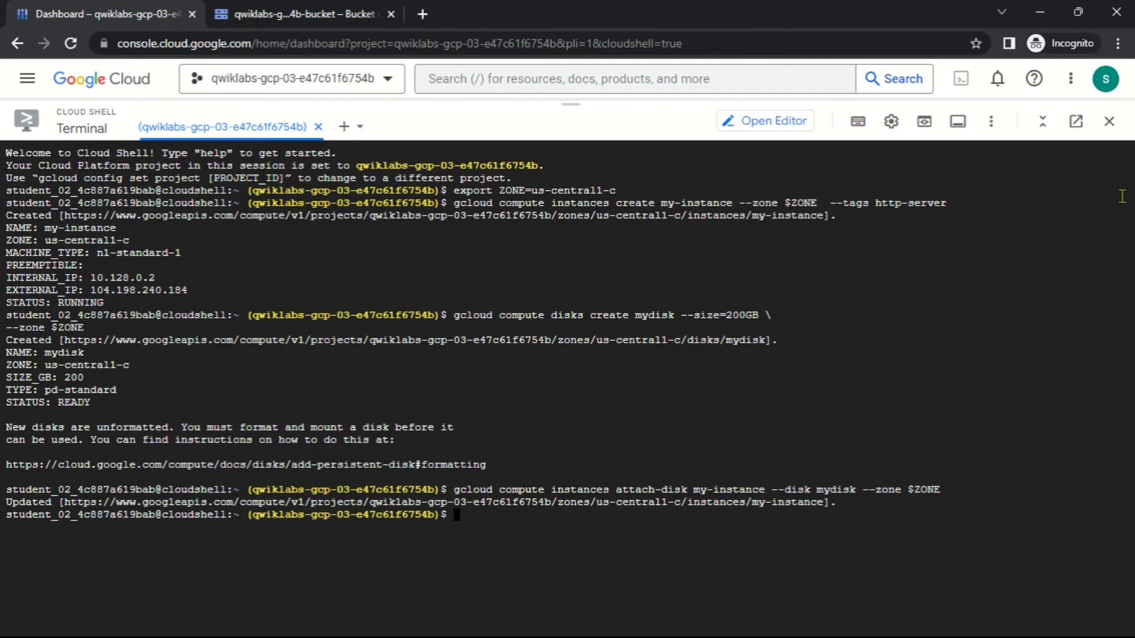
pyautogui.hotkey('alt', 'Tab')
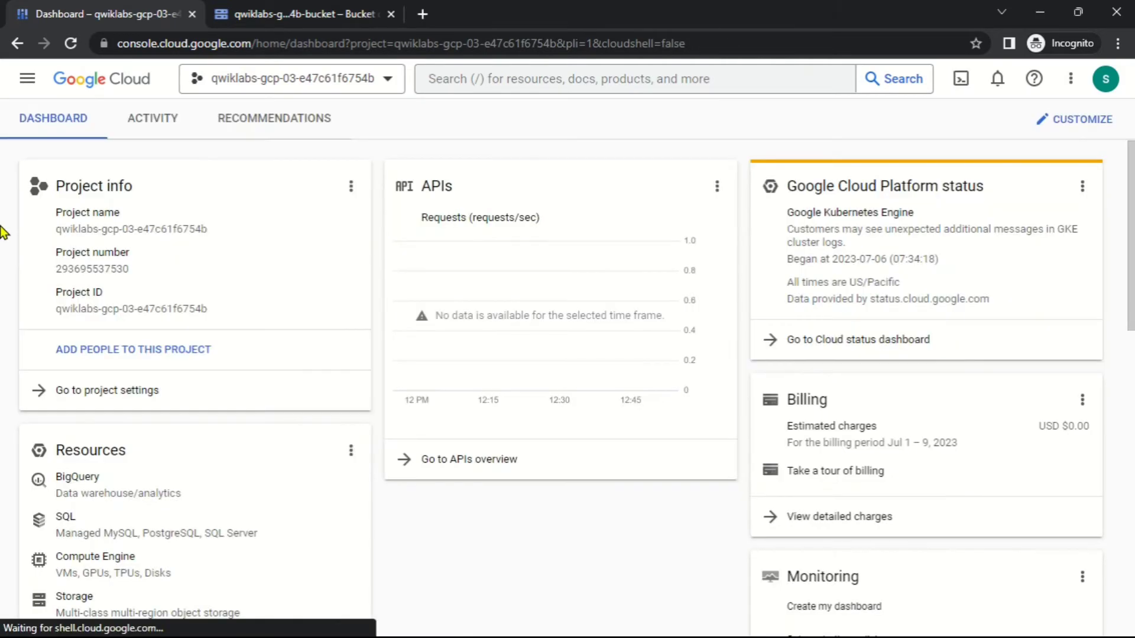
pyautogui.click(28, 78)
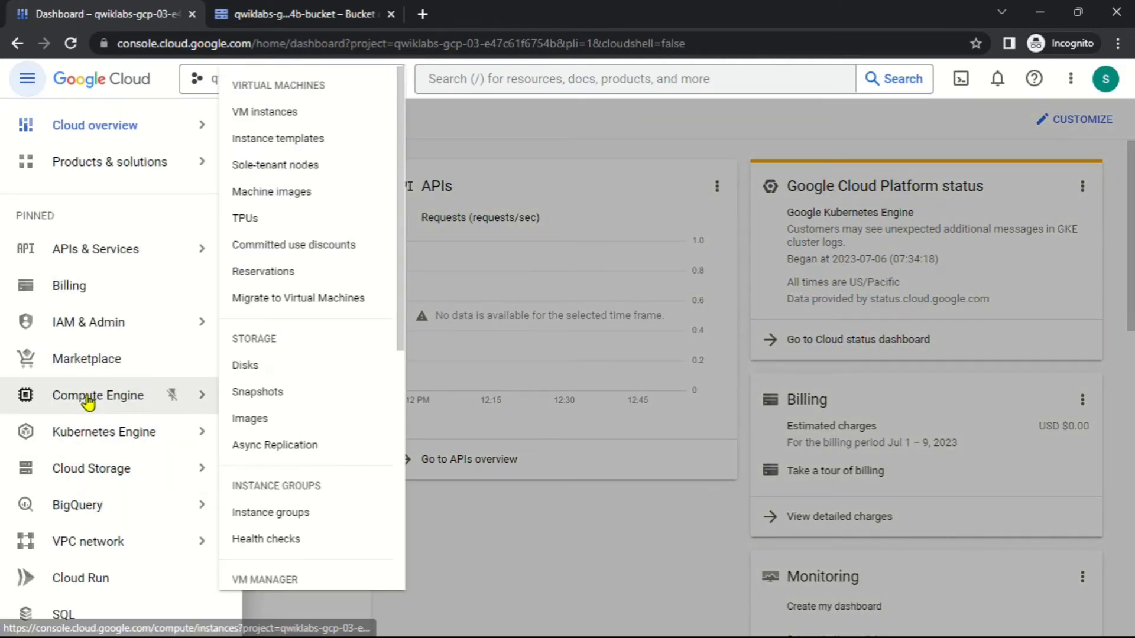
pyautogui.click(86, 396)
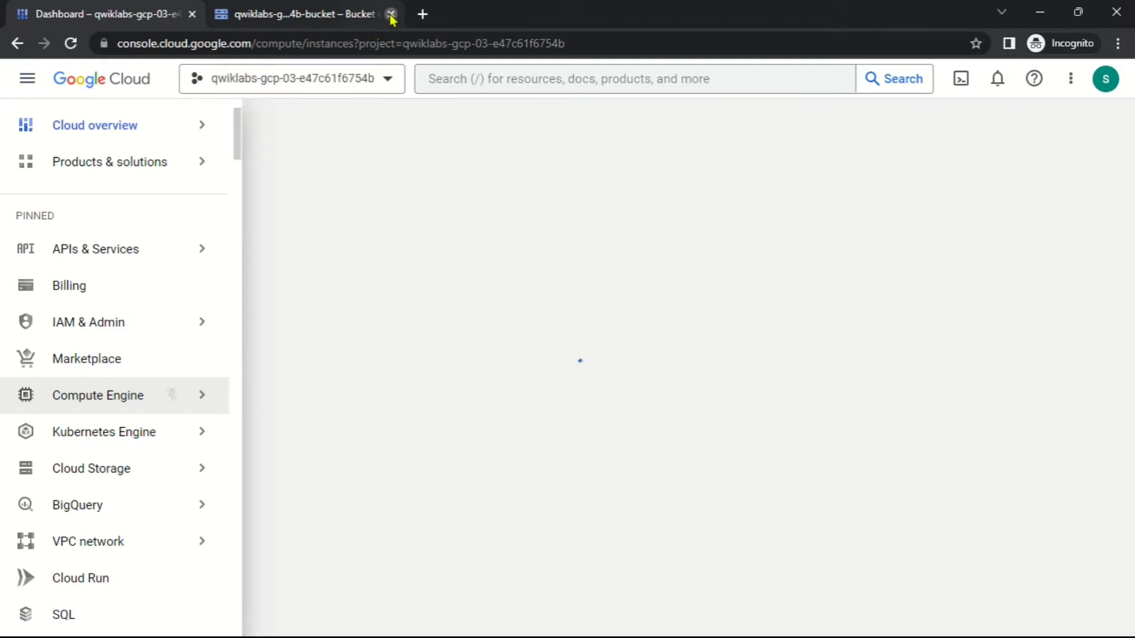
pyautogui.click(390, 14)
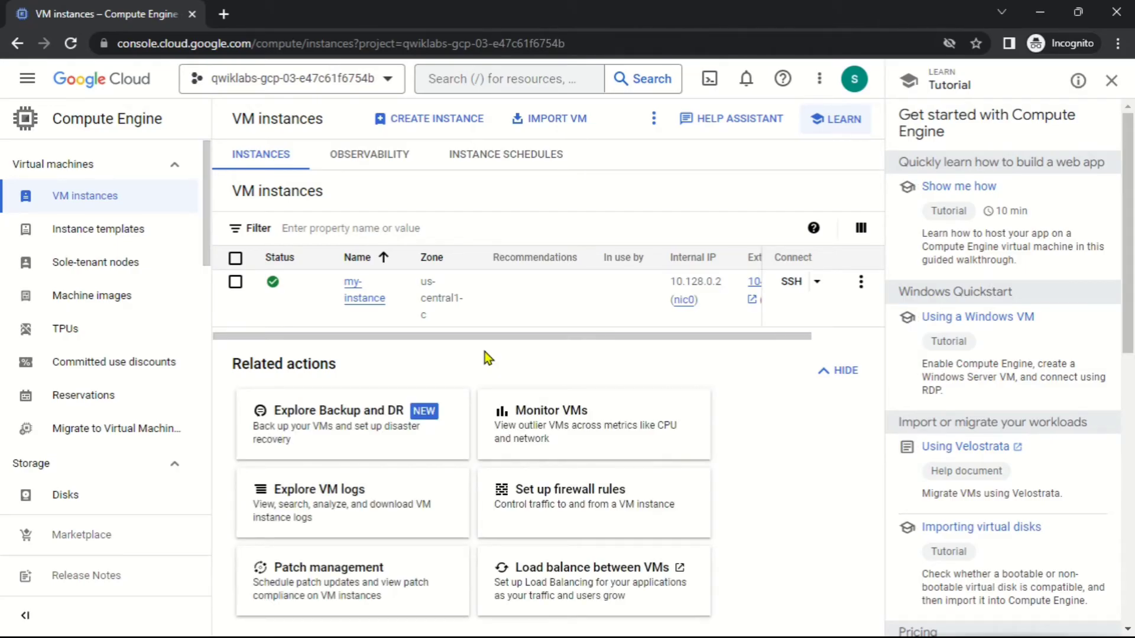
# Close the tutorial and open an SSH-in-browser session to my-instance.
pyautogui.click(1111, 80)
pyautogui.click(1013, 282)
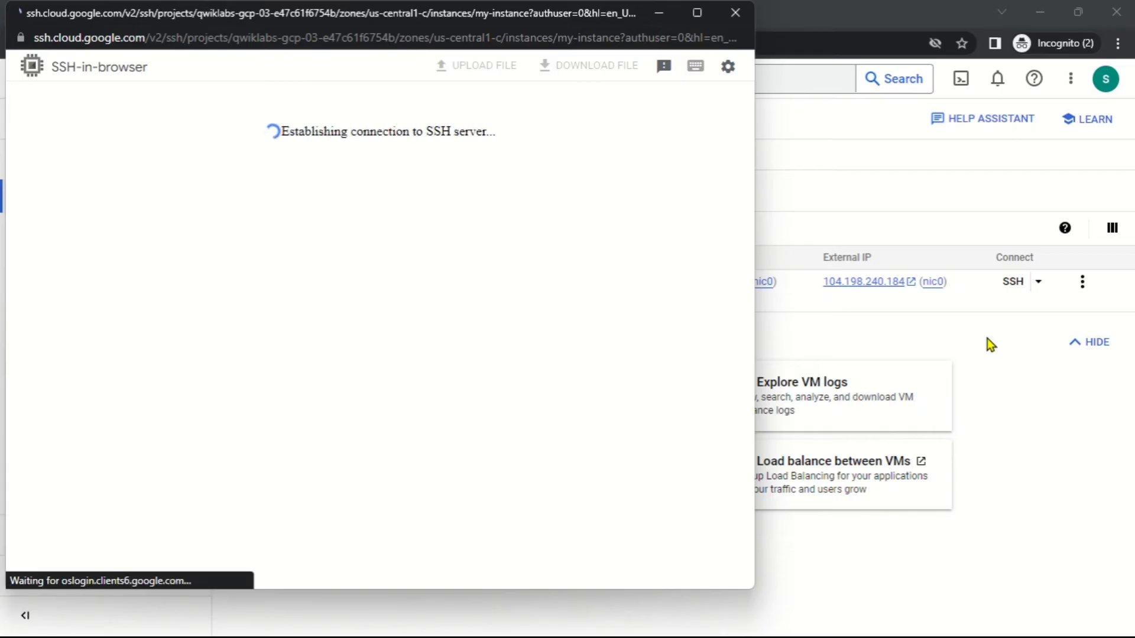
pyautogui.press('Return')
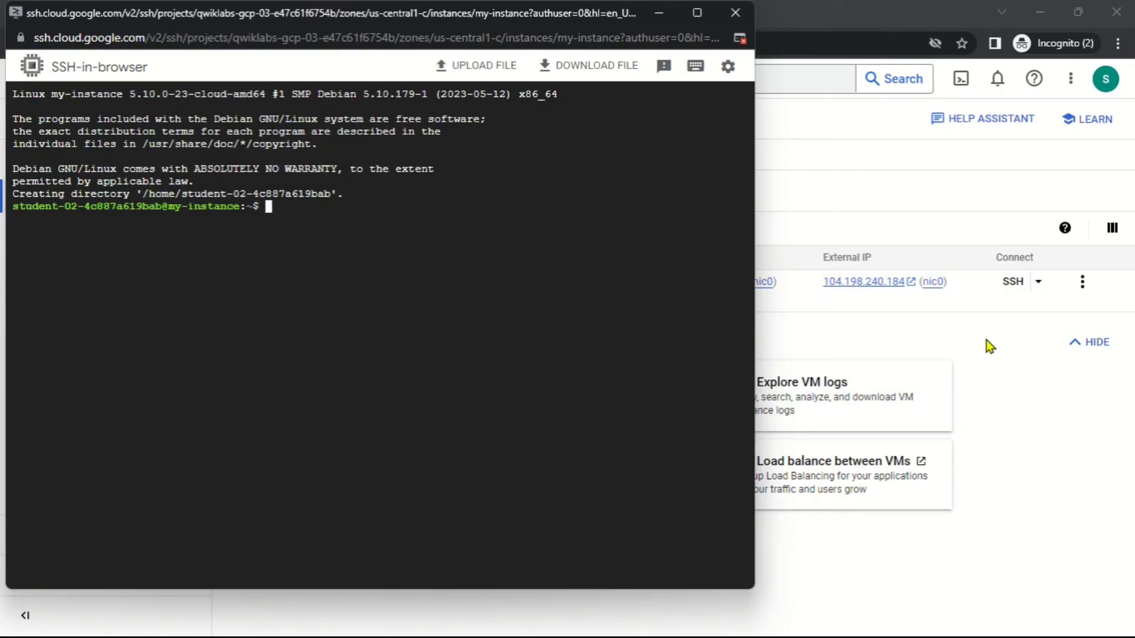
# Copy "sudo apt-get update" from the Google Docs document and run it in the my-instance SSH session.
pyautogui.hotkey('alt', 'Tab')
pyautogui.hotkey('alt', 'Tab')
pyautogui.hotkey('alt', 'Tab')
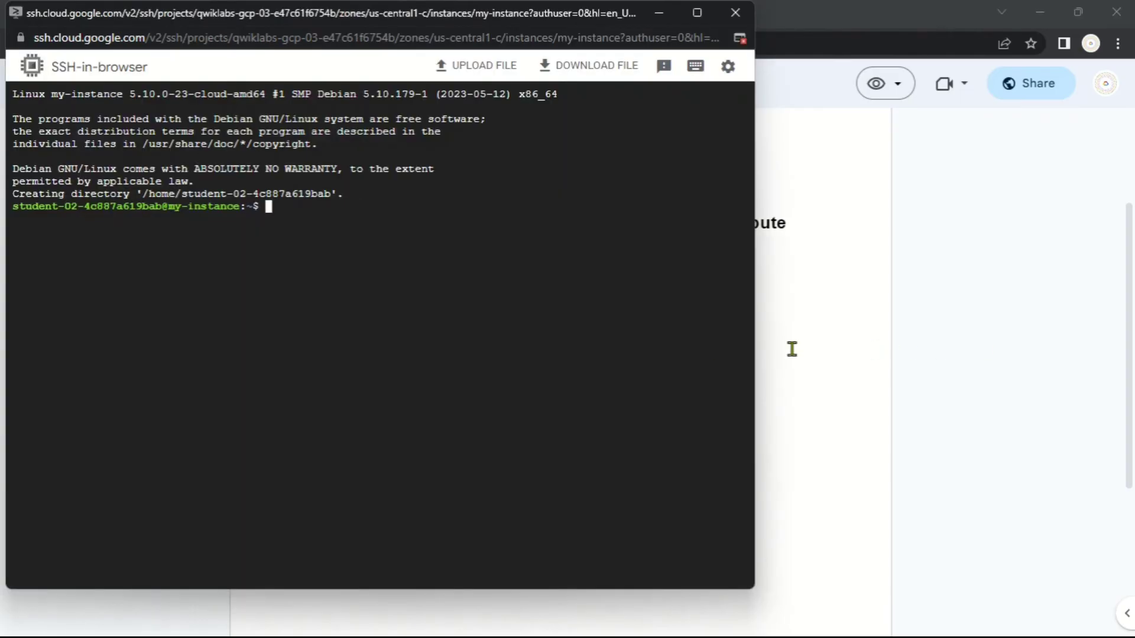
pyautogui.hotkey('alt', 'Tab')
pyautogui.tripleClick(369, 481)
pyautogui.hotkey('ctrl', 'c')
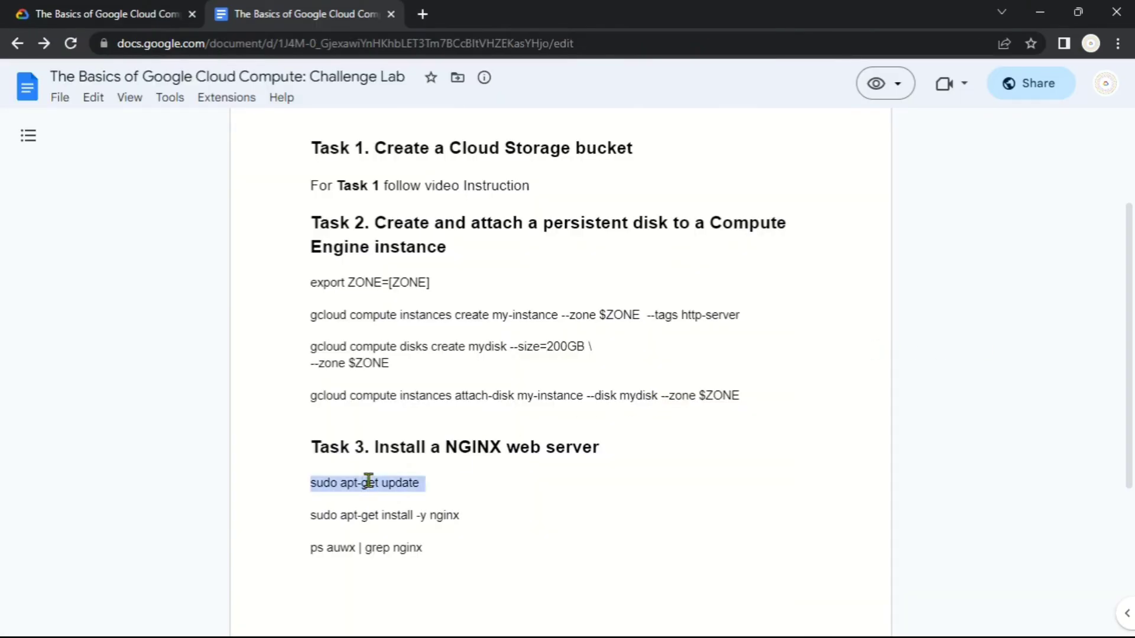
pyautogui.hotkey('alt', 'Tab')
pyautogui.hotkey('ctrl', 'v')
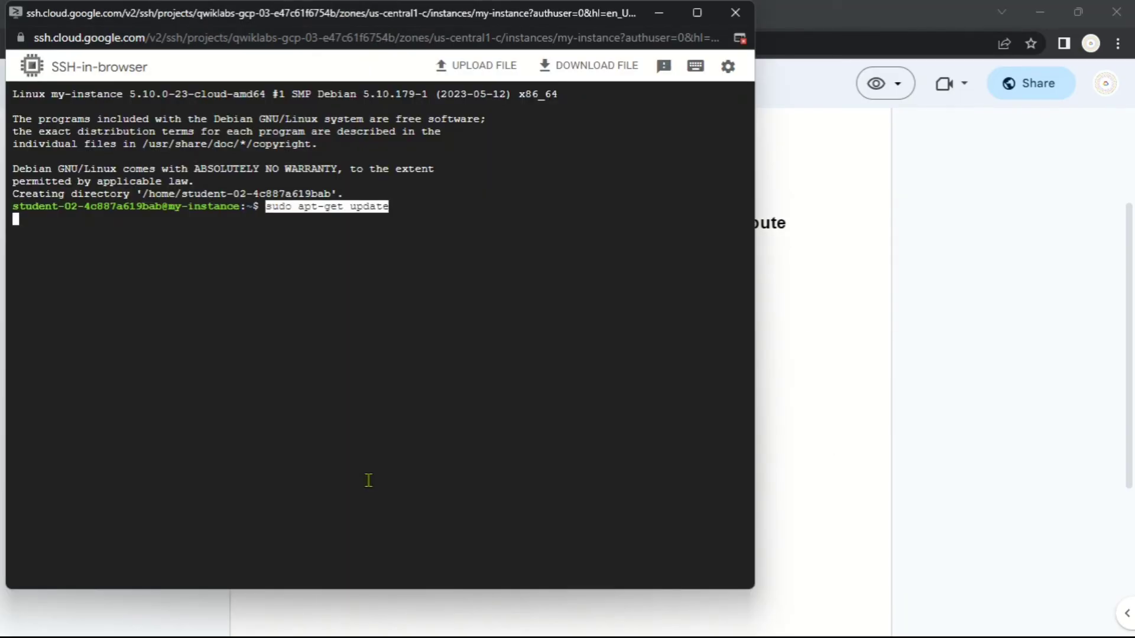
pyautogui.press('Return')
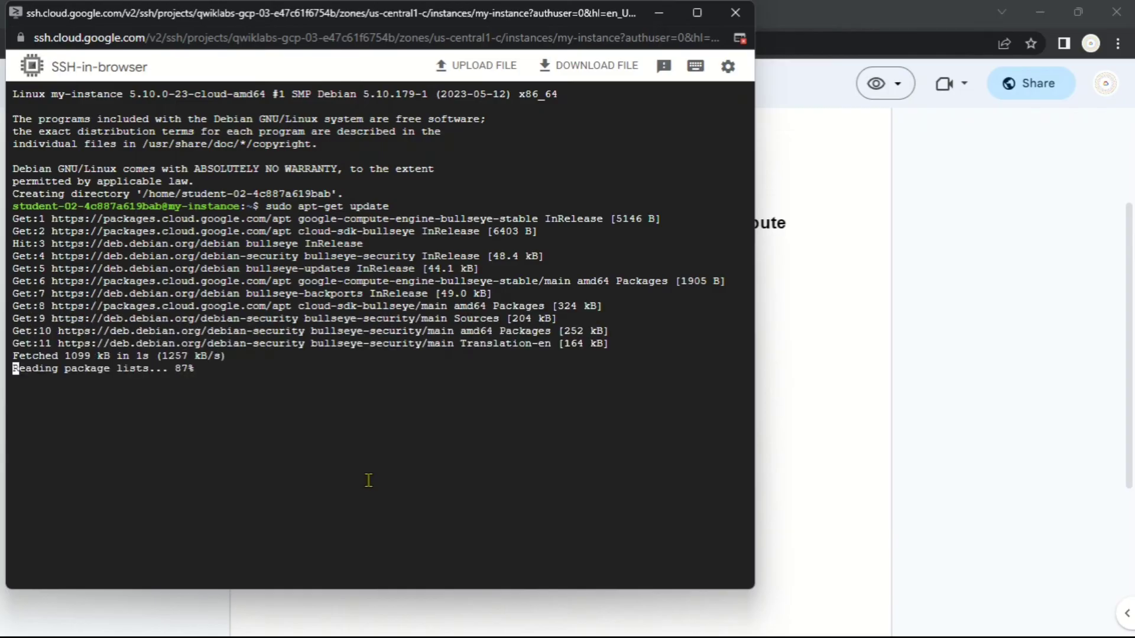
# Copy "sudo apt-get install -y nginx" from the Google Docs document and run it in the SSH session.
pyautogui.hotkey('alt', 'Tab')
pyautogui.tripleClick(375, 515)
pyautogui.hotkey('ctrl', 'c')
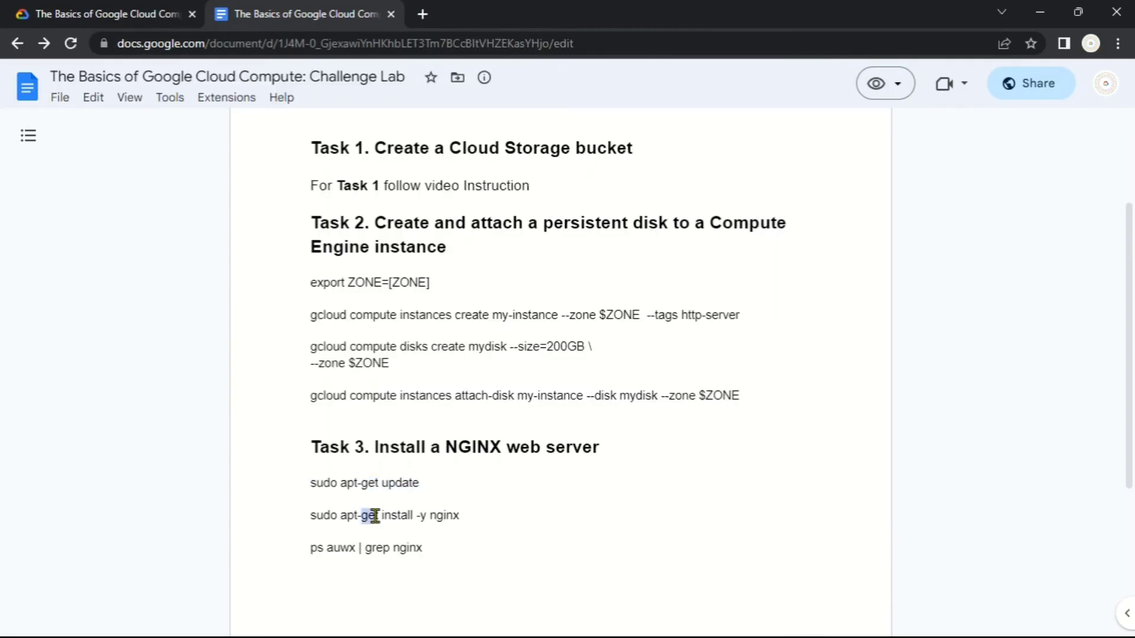
pyautogui.hotkey('alt', 'Tab')
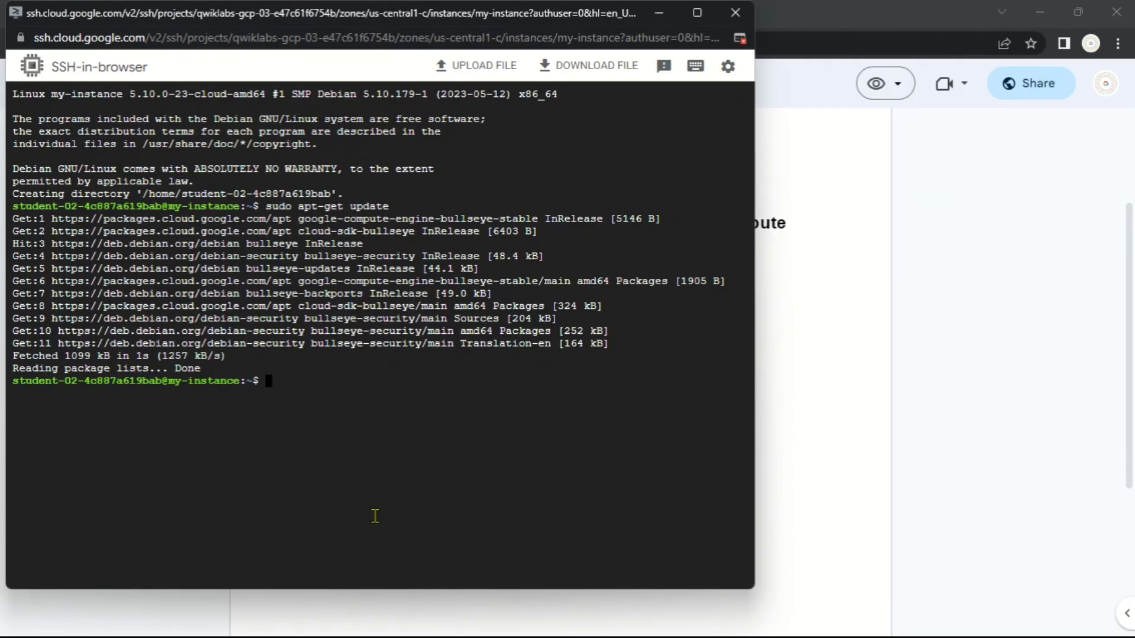
pyautogui.hotkey('ctrl', 'v')
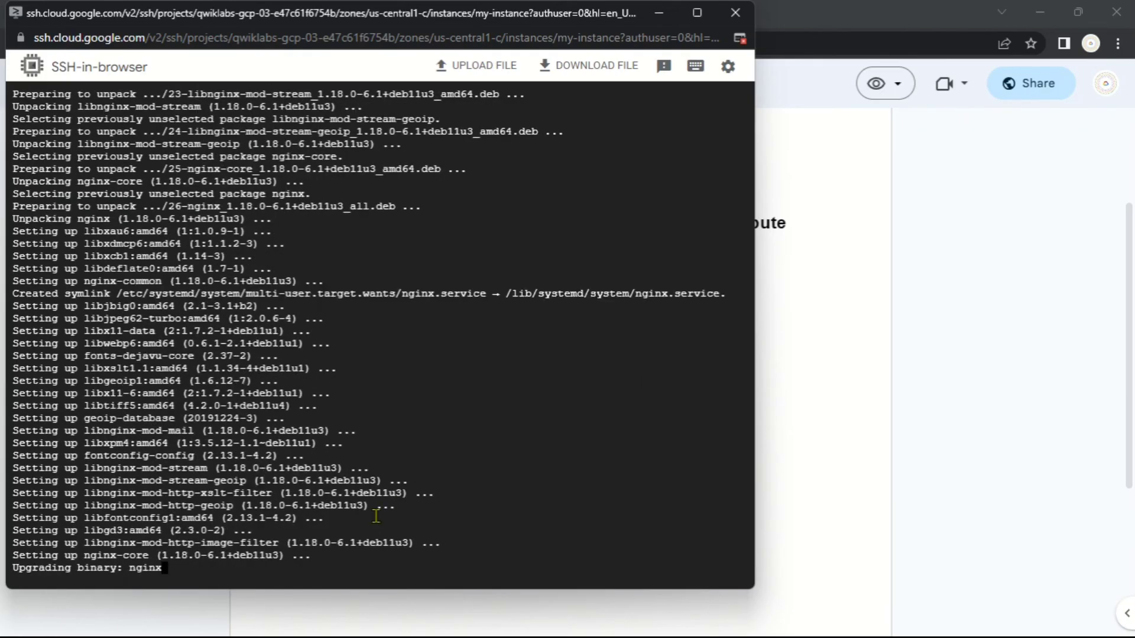
# Copy "ps auwx | grep nginx" from the Google Docs document and run it in the SSH session to check the NGINX processes.
pyautogui.hotkey('alt', 'Tab')
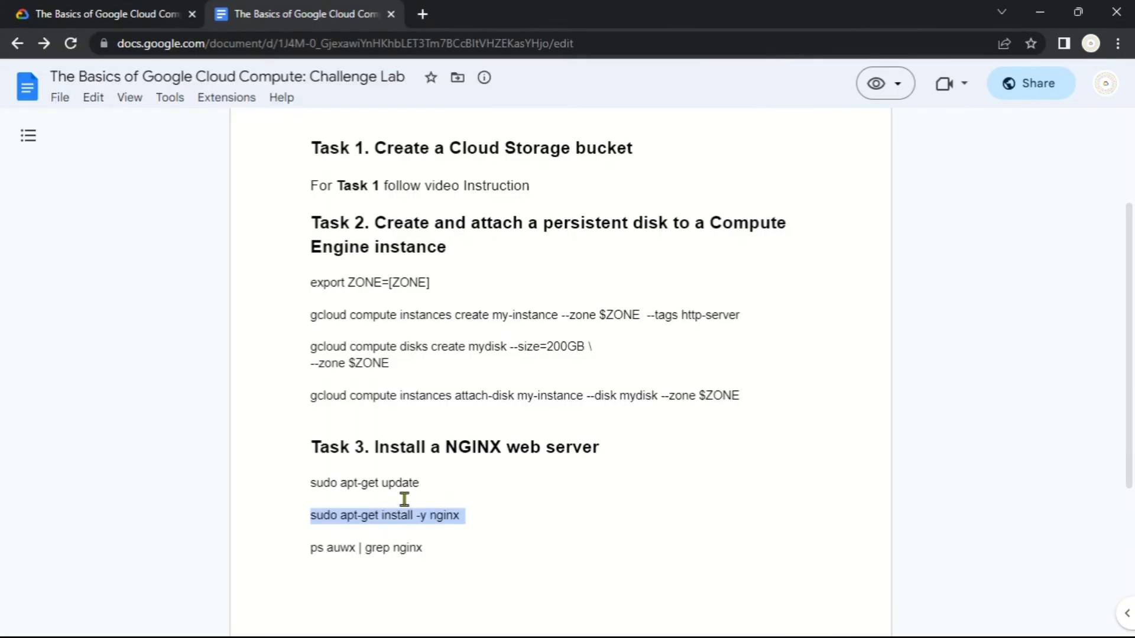
pyautogui.click(405, 552)
pyautogui.tripleClick(406, 552)
pyautogui.hotkey('ctrl', 'c')
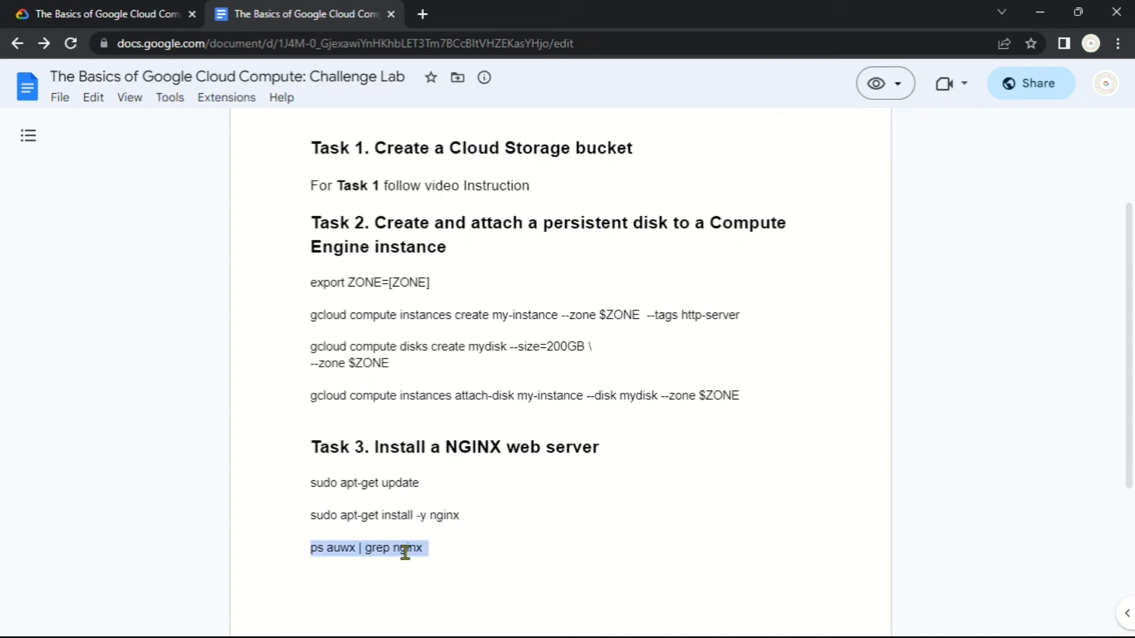
pyautogui.hotkey('alt', 'Tab')
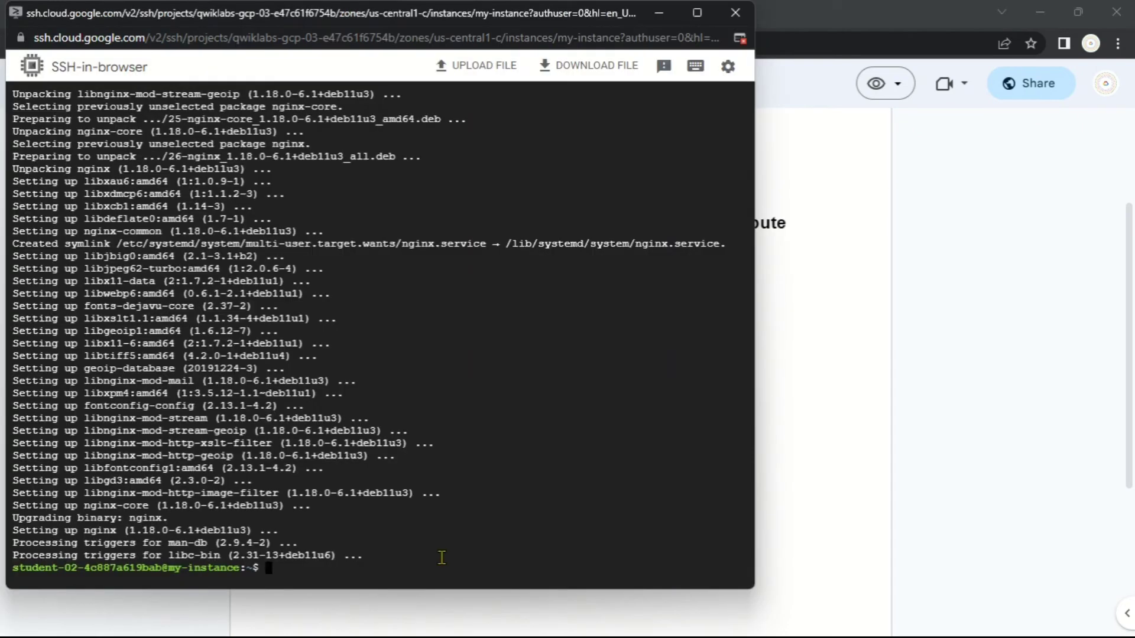
pyautogui.hotkey('ctrl', 'v')
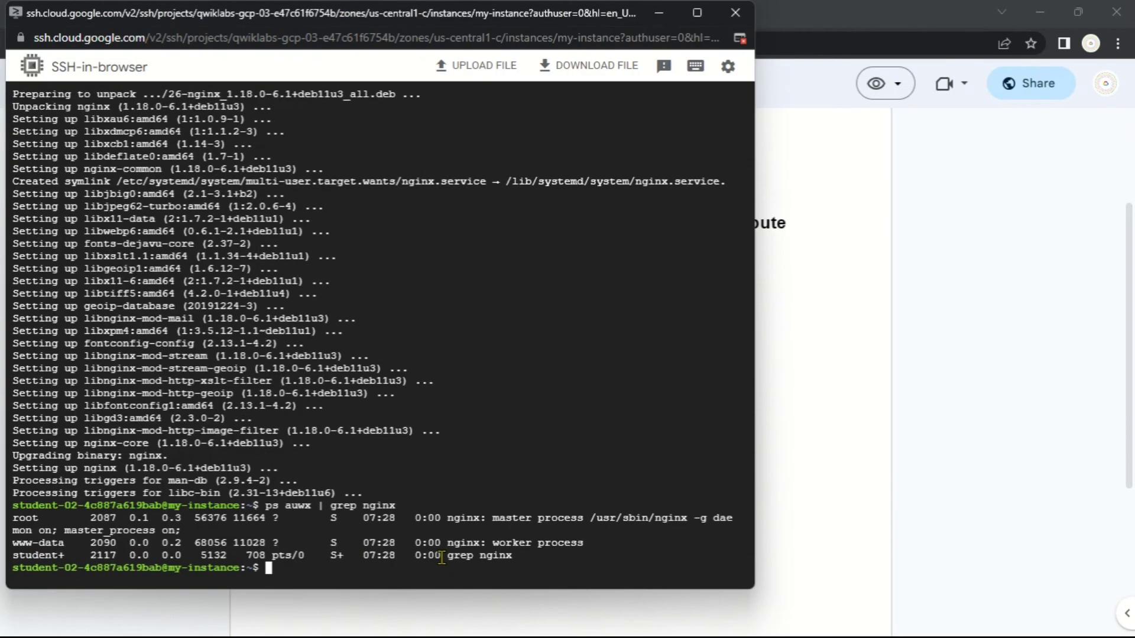
# Check the progress of Task 3 on the lab page, and check the NGINX web server item again in the Checkpoints list.
pyautogui.hotkey('alt', 'Tab')
pyautogui.click(92, 13)
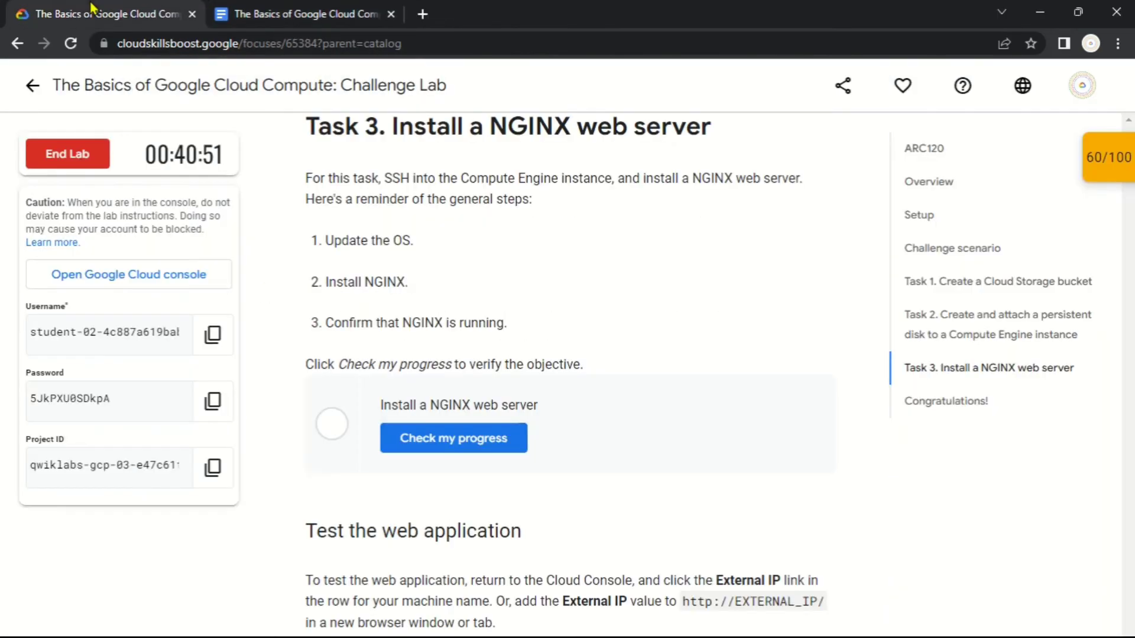
pyautogui.click(455, 438)
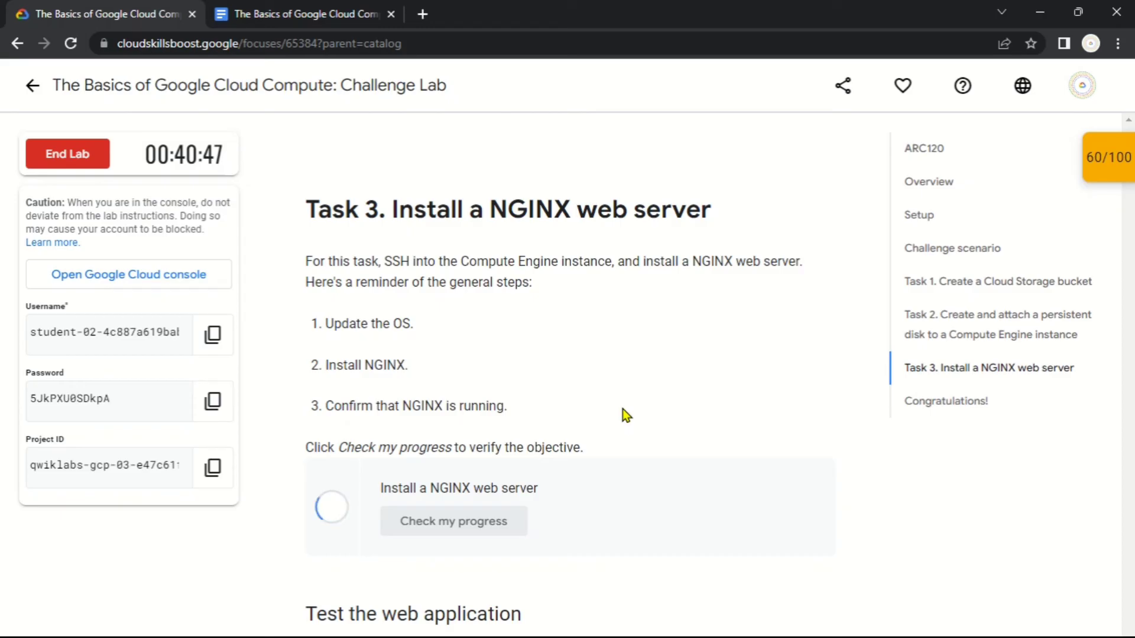
pyautogui.click(1077, 164)
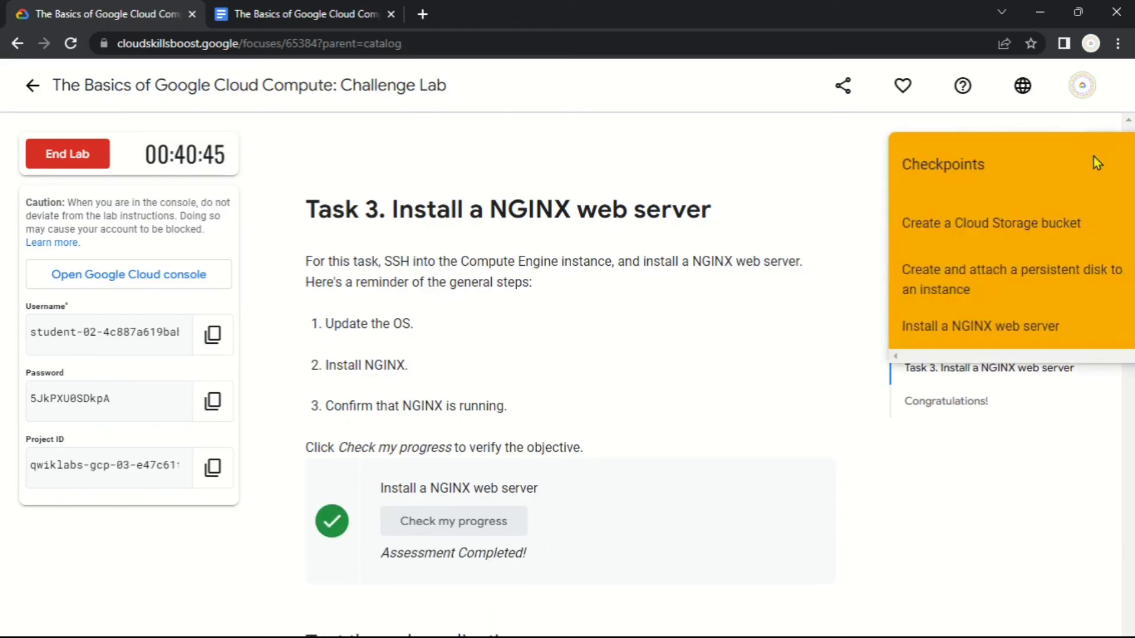
pyautogui.click(959, 314)
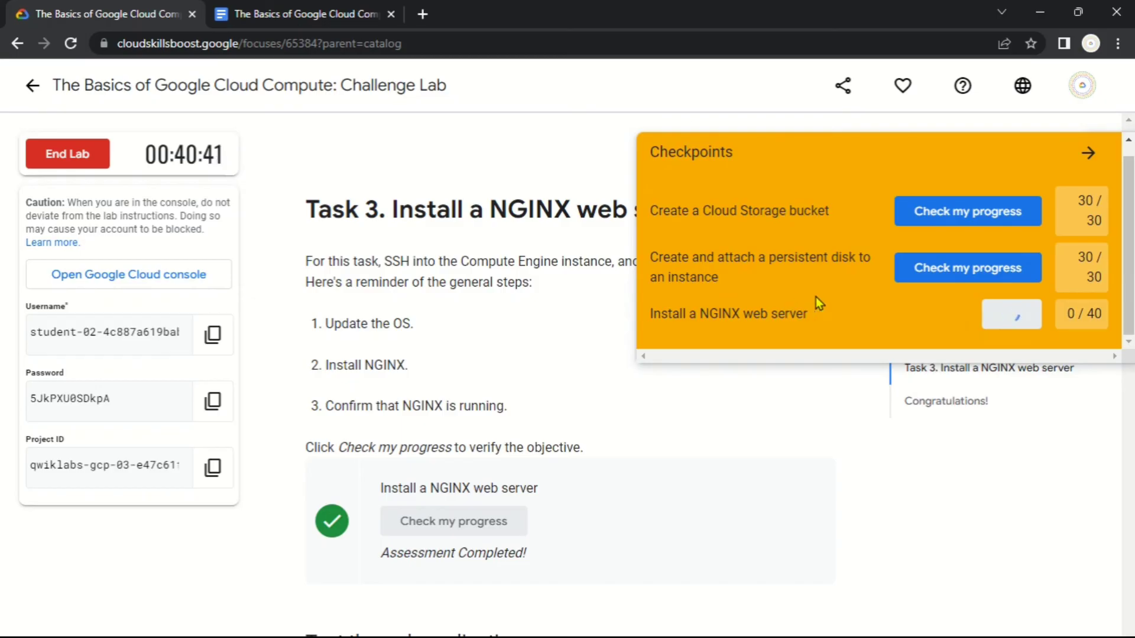
# Collapse the Checkpoints list and go to the Congratulations section of the lab instructions.
pyautogui.click(1087, 153)
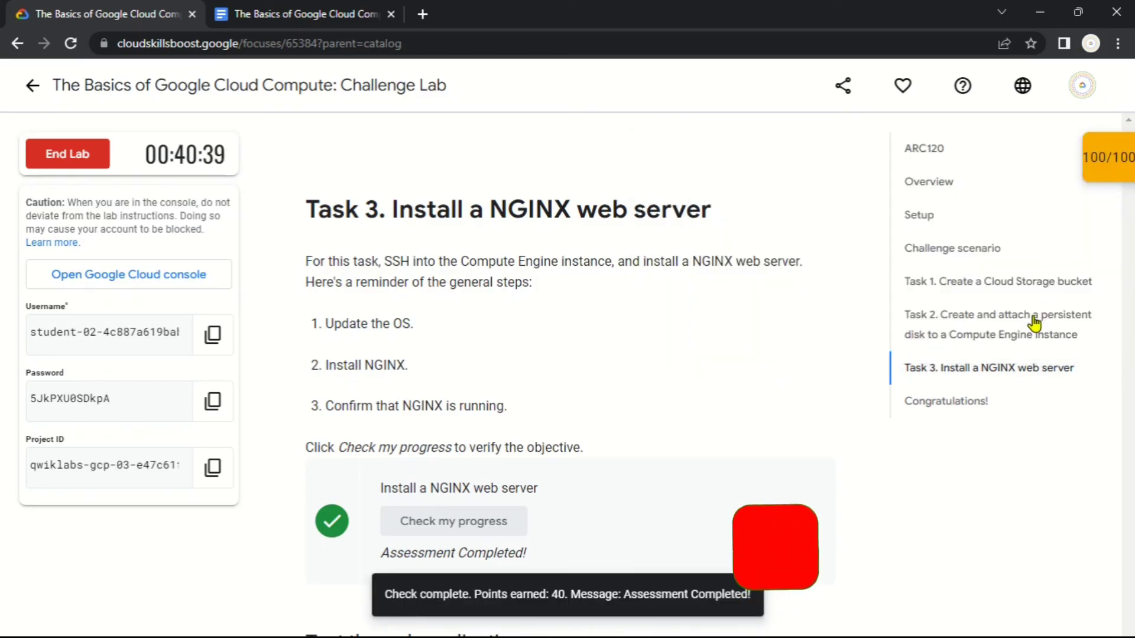
pyautogui.click(969, 403)
pyautogui.scroll(4, 673, 385)
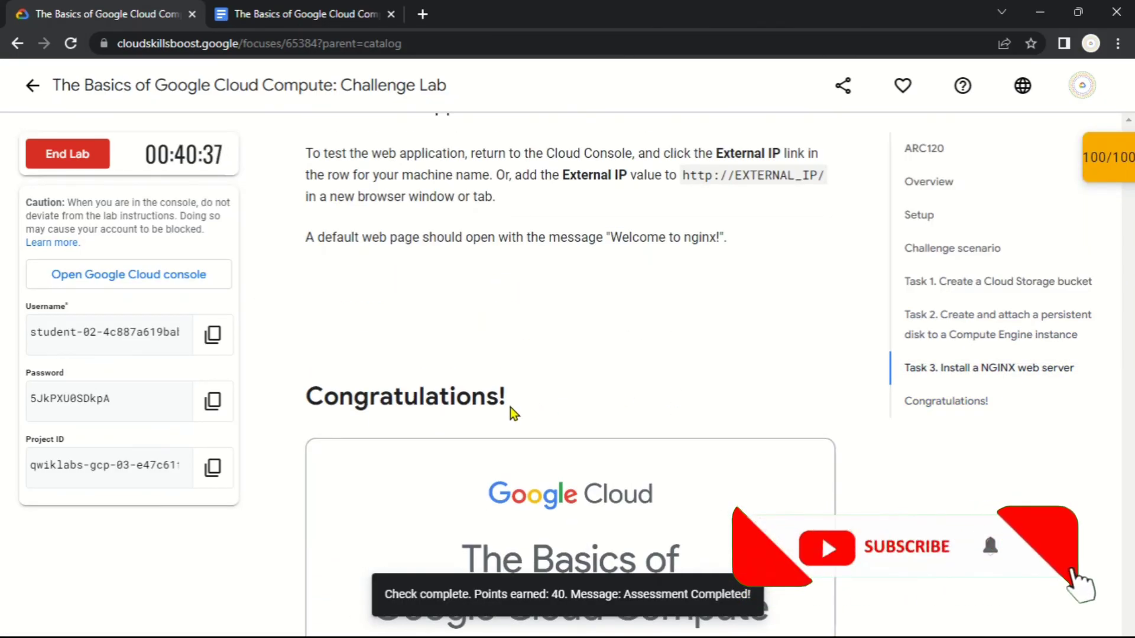
pyautogui.moveTo(508, 407); pyautogui.dragTo(305, 397)
pyautogui.click(345, 328)
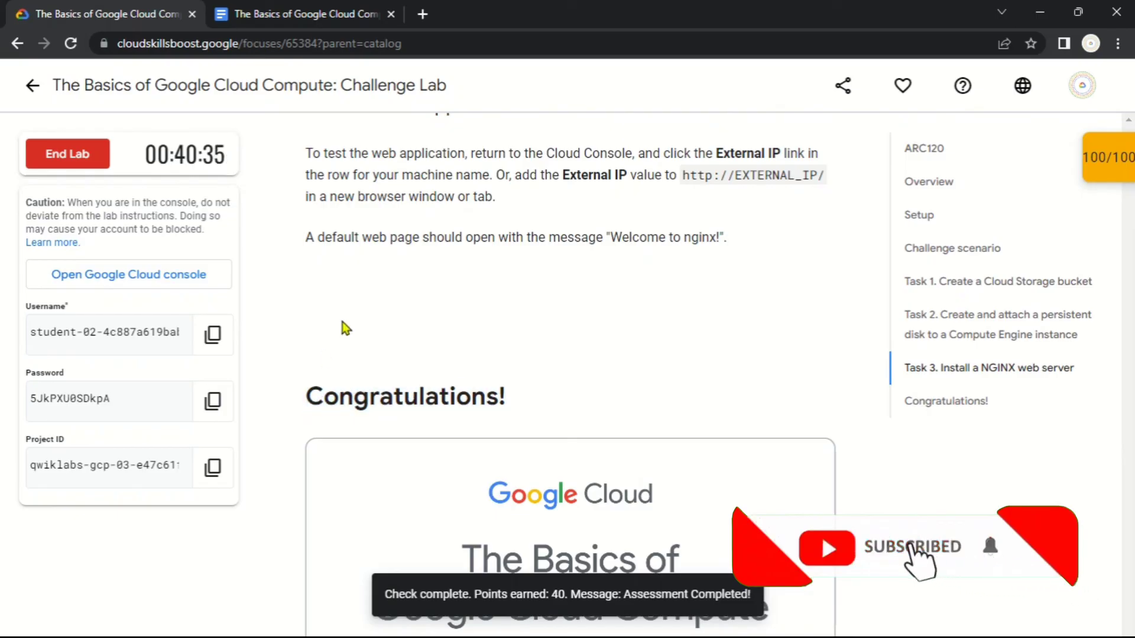
# End the lab and submit a five-star satisfaction rating without additional comments.
pyautogui.click(97, 162)
pyautogui.press('Return')
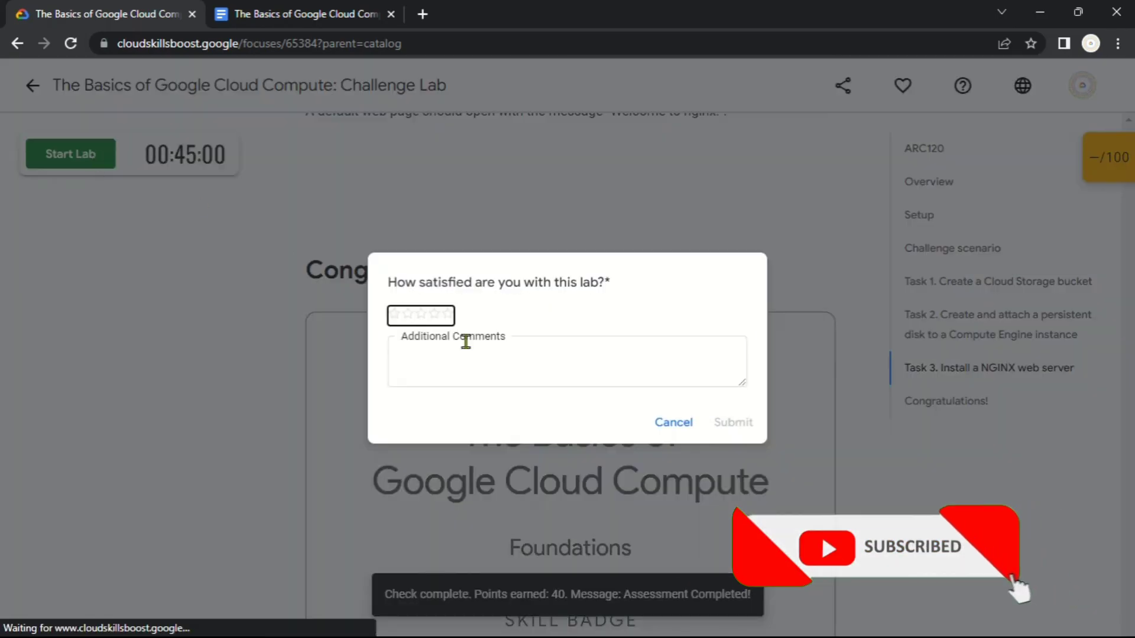
pyautogui.click(447, 313)
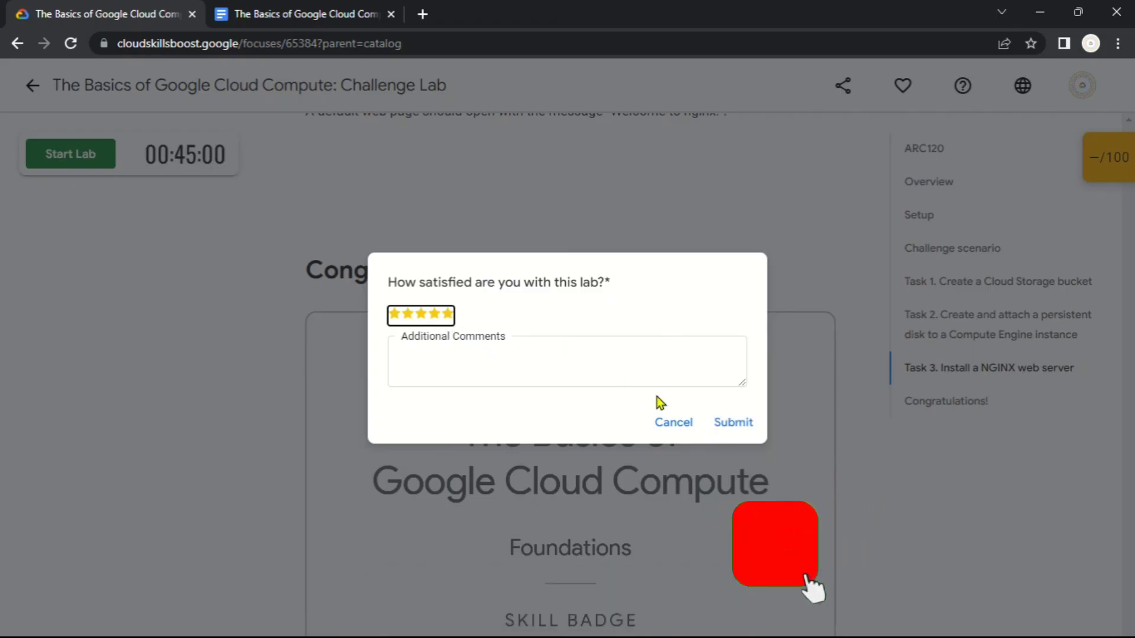
pyautogui.click(728, 423)
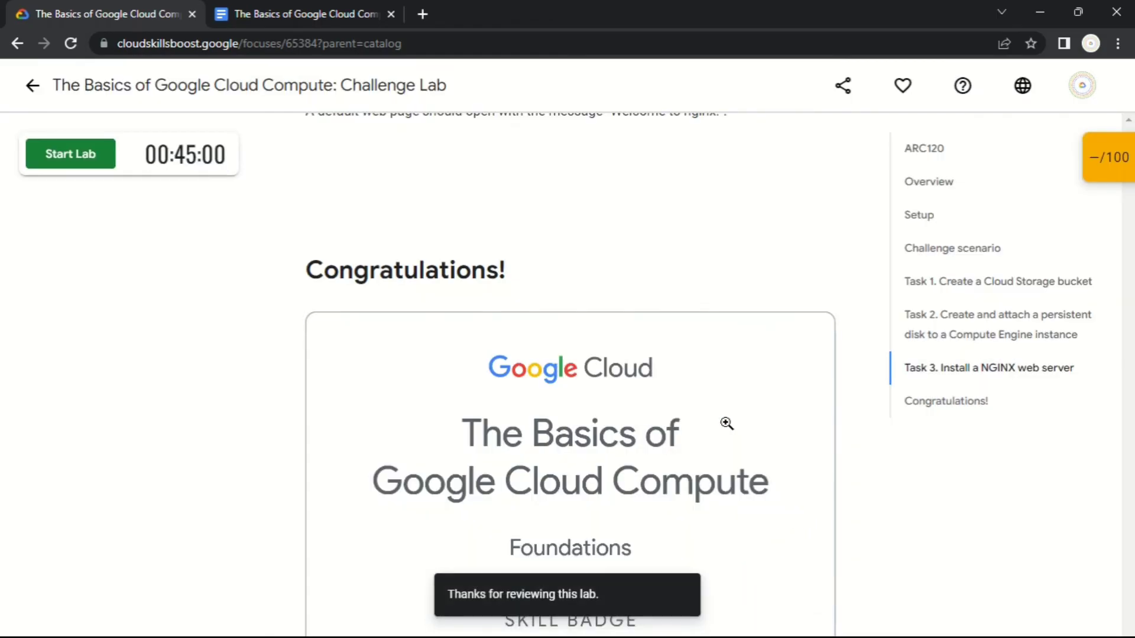